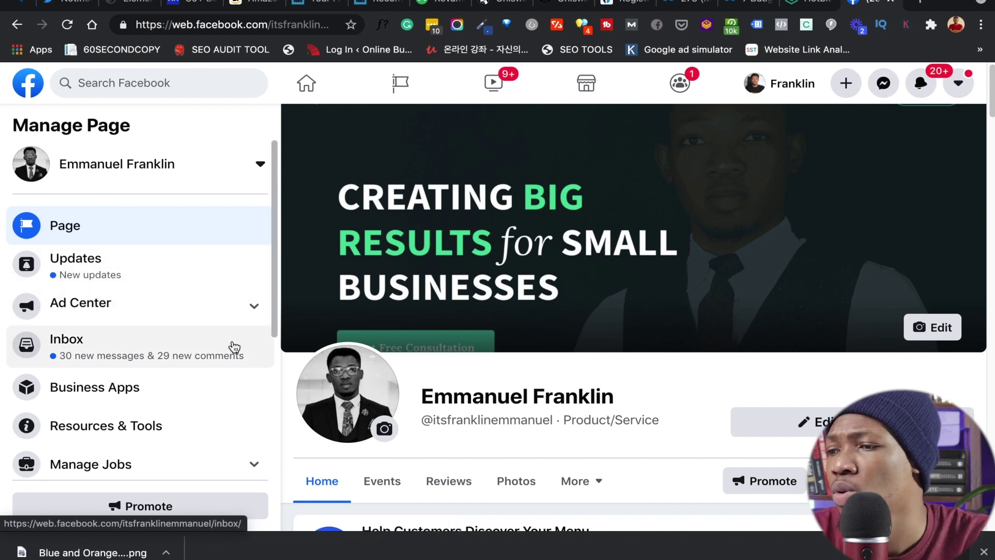
Step: Open the settings of the managed Facebook Page
scroll(204, 380, "down", 5)
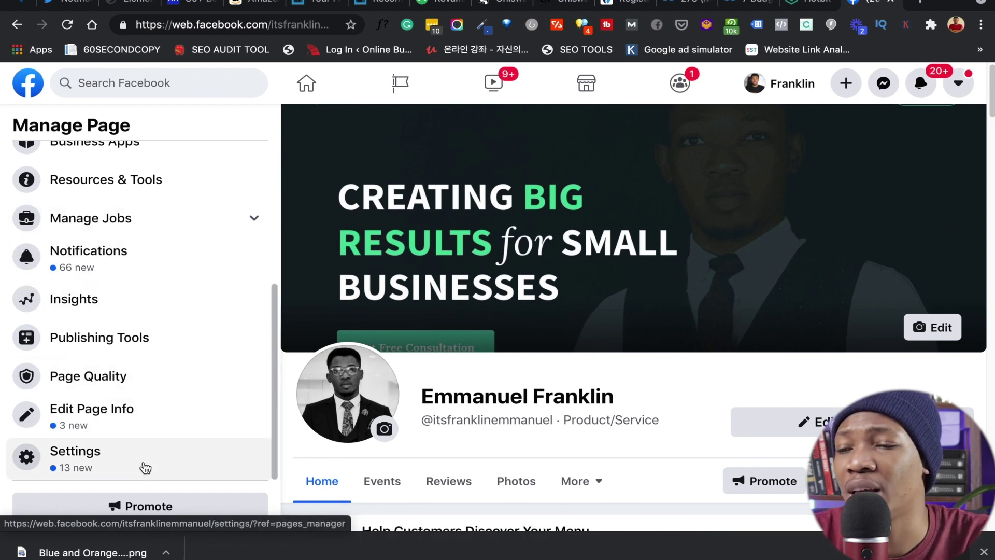
left_click(145, 468)
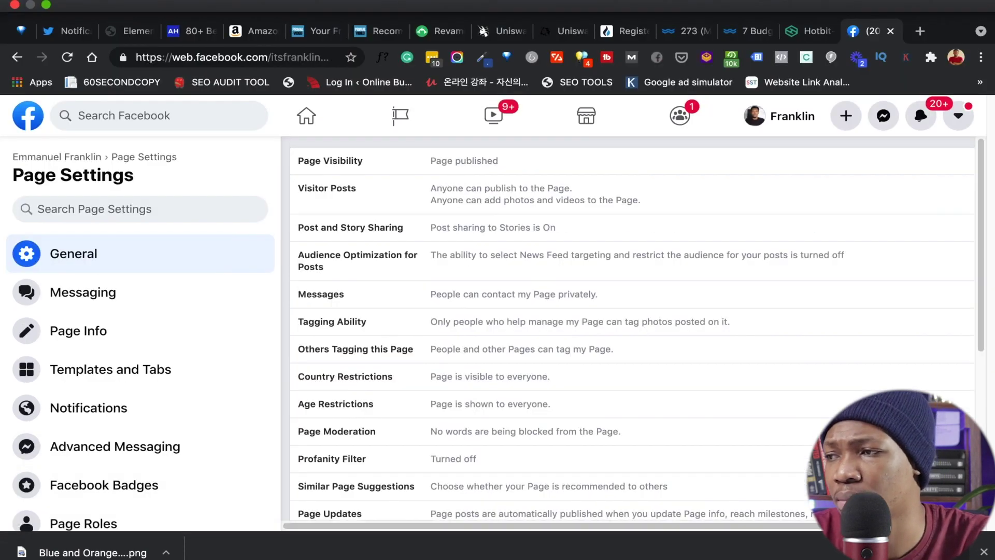
left_click(619, 5)
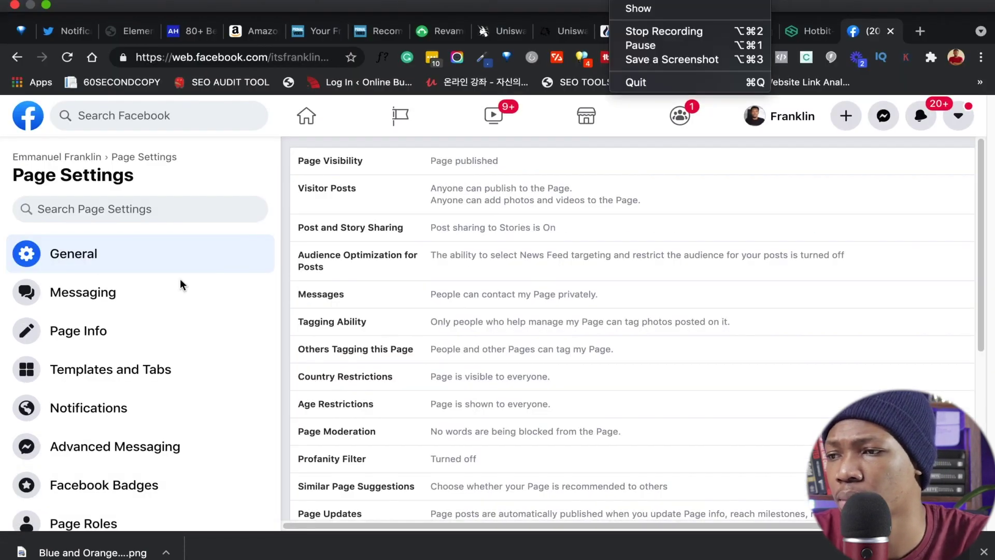
left_click(226, 164)
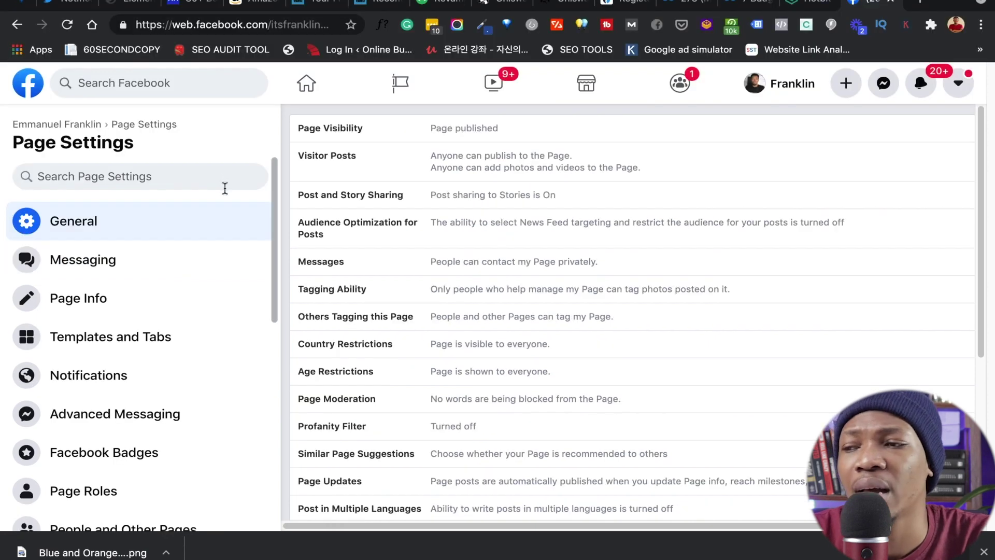
Step: Open the Page's WhatsApp settings and examine the connected number and the action button and number display options
scroll(214, 320, "down", 8)
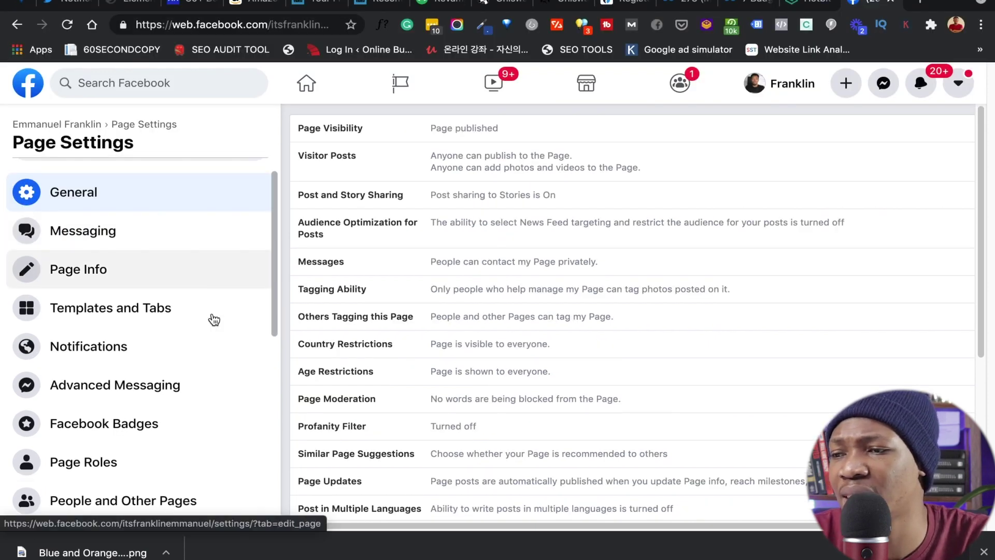
scroll(214, 319, "down", 2)
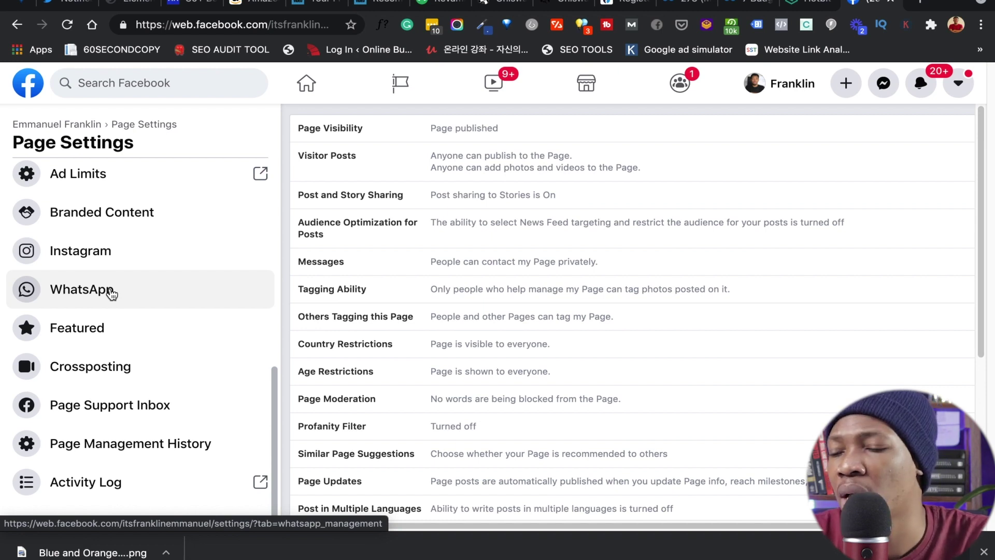
left_click(102, 292)
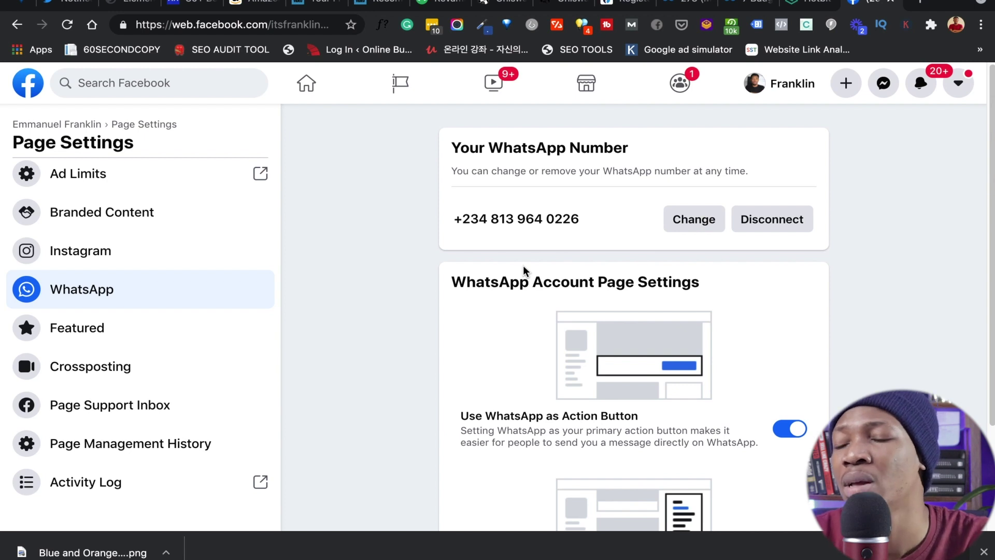
scroll(539, 223, "down", 3)
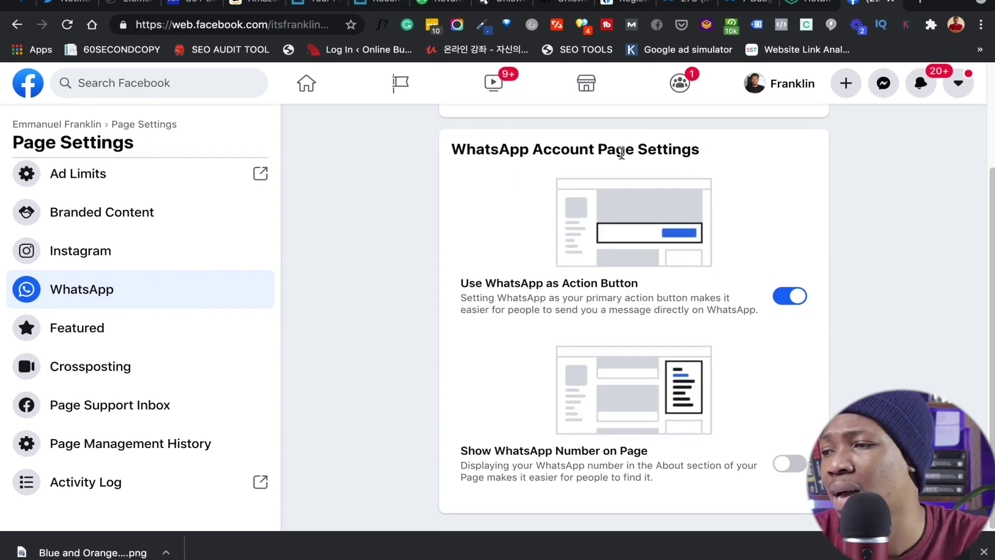
scroll(829, 393, "up", 3)
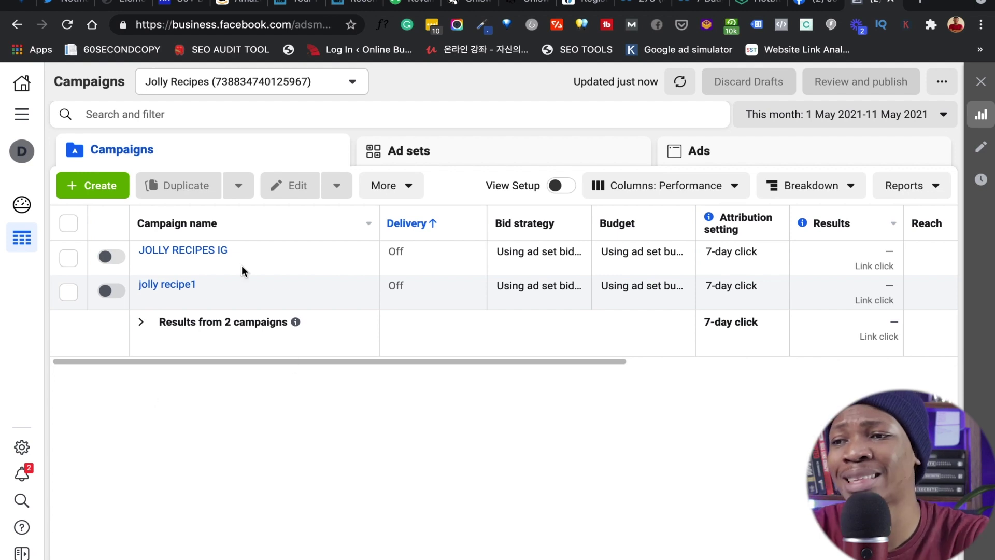
Step: Start a new ad campaign with Traffic as its objective
left_click(97, 187)
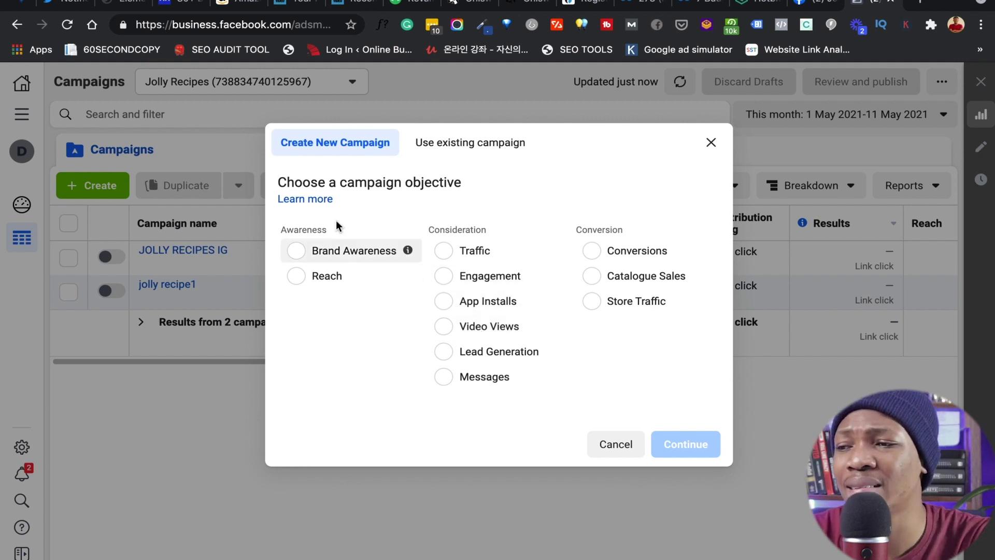
mouse_move(558, 301)
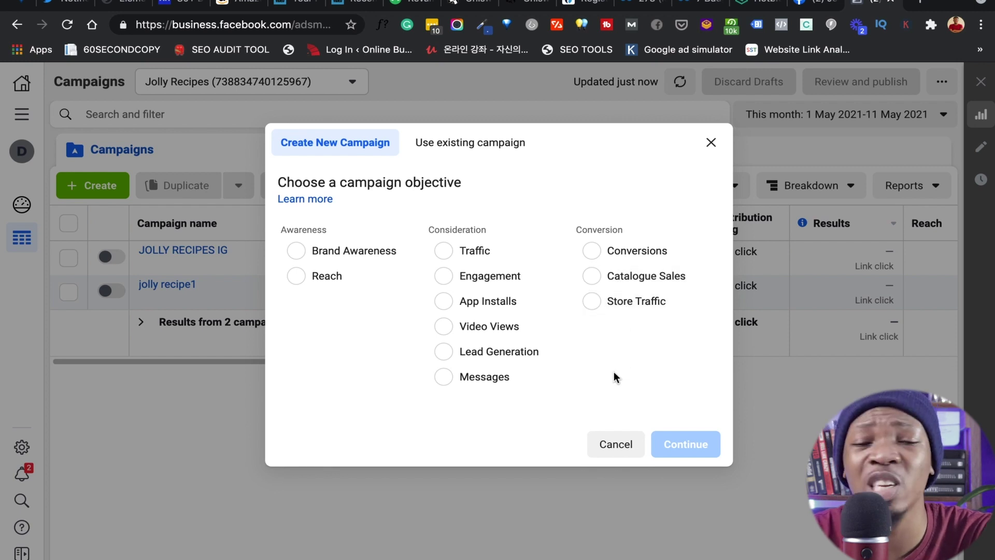
left_click(447, 254)
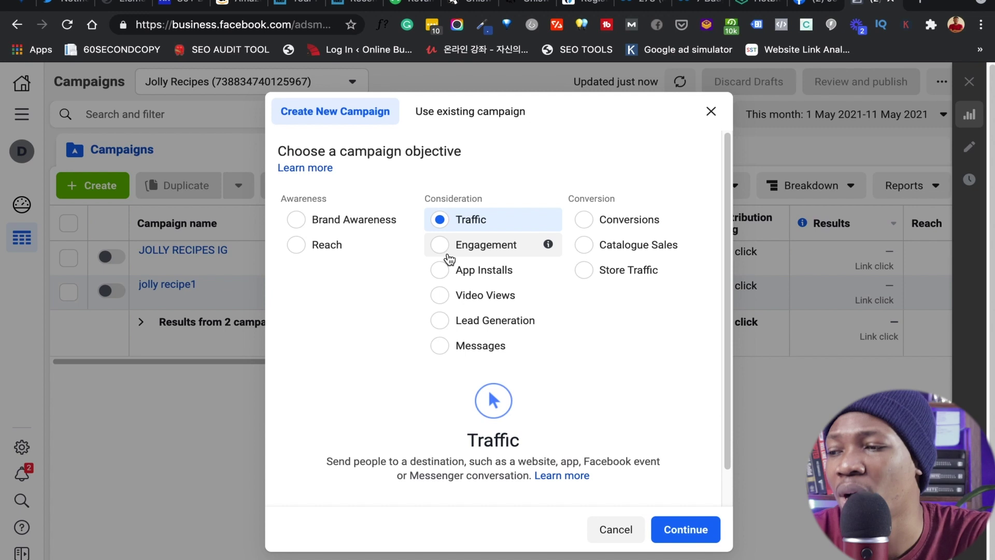
scroll(401, 382, "down", 1)
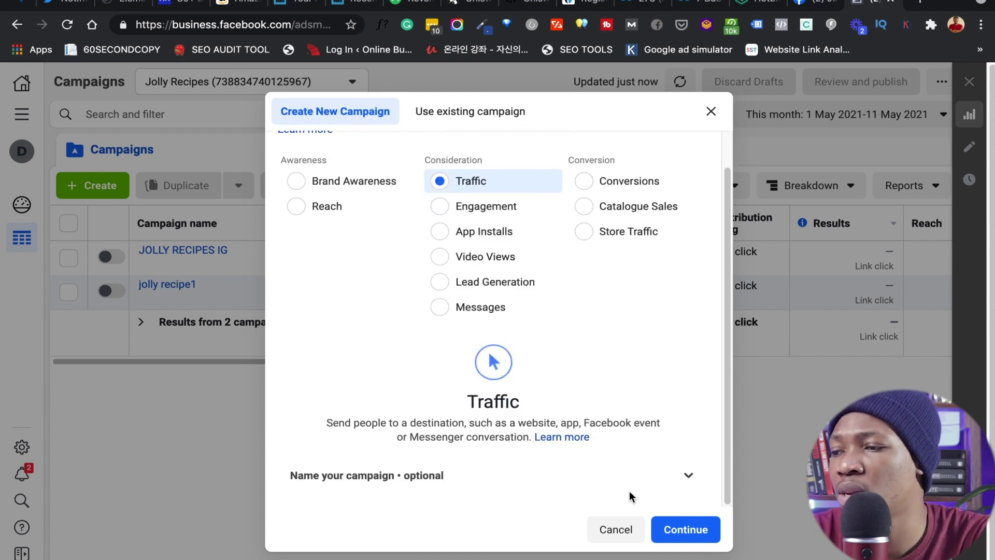
Step: Expand the optional naming section and name the campaign "whatsapp ads 1"
left_click(689, 475)
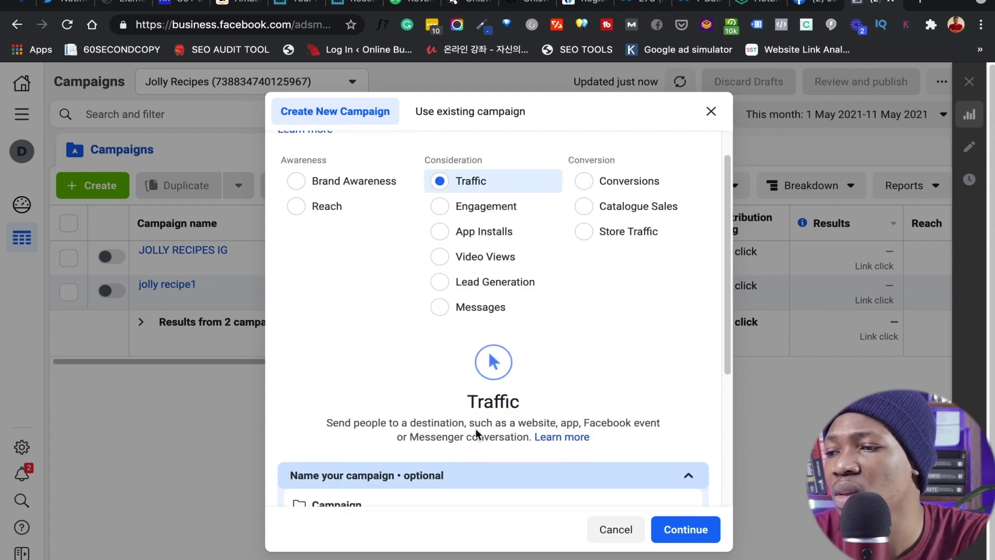
scroll(474, 428, "down", 5)
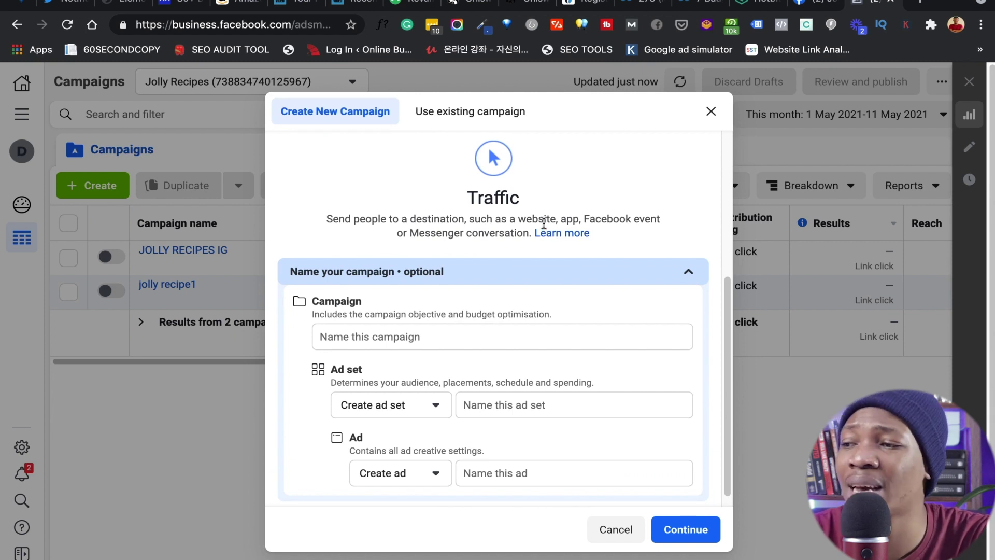
left_click(436, 341)
type("w")
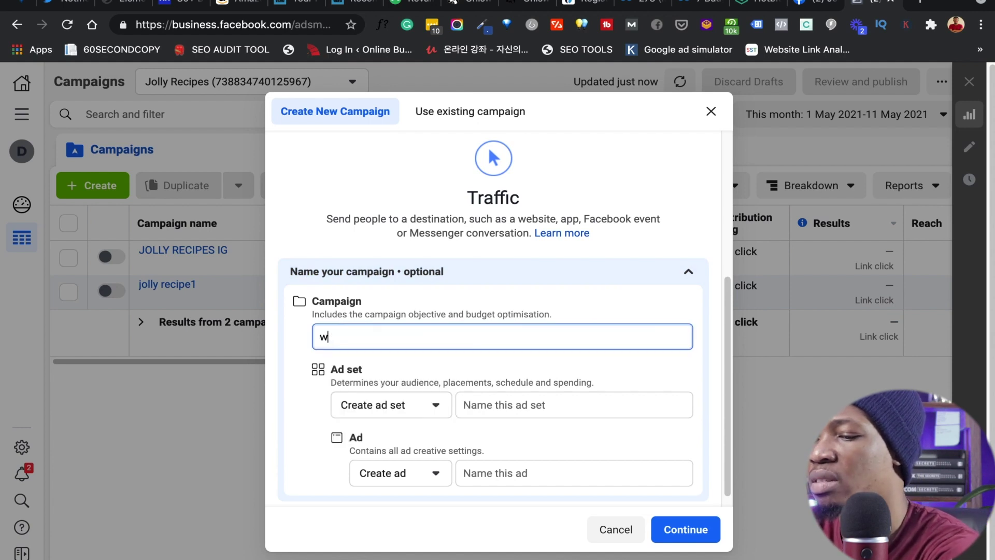
type("hatsapp ad")
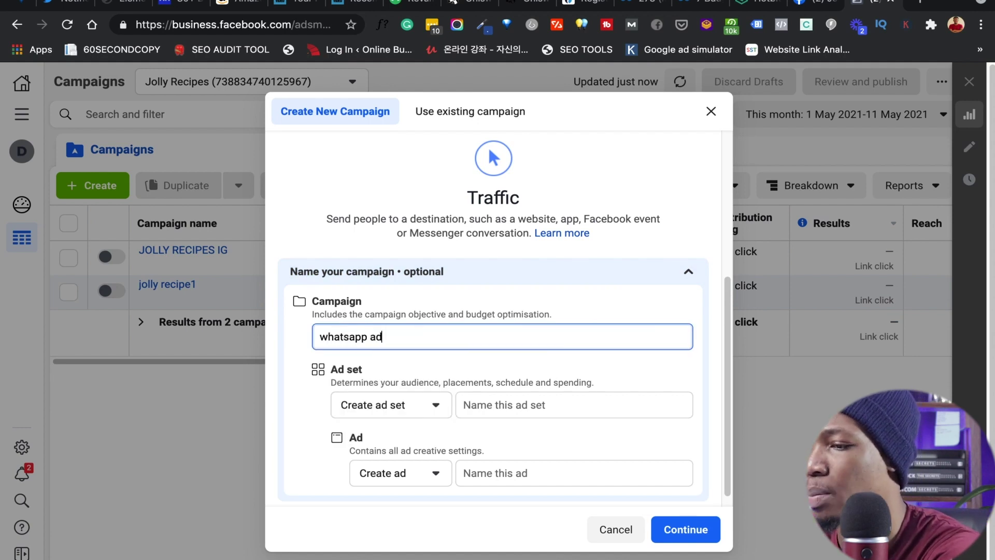
type("s 1")
Step: Reuse the campaign name for the new ad set, changing it to "whatsapp adset 1"
key("super+a")
key("super+c")
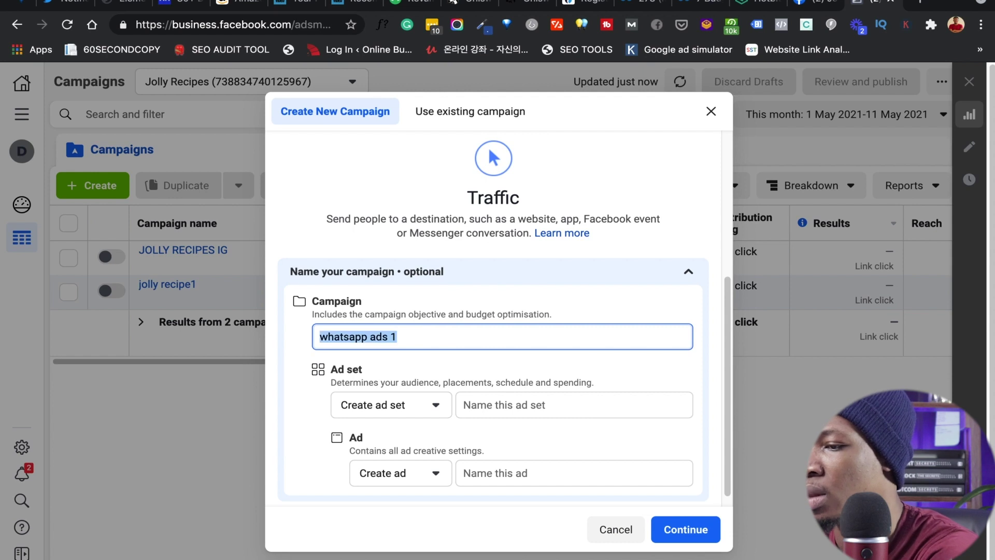
left_click(529, 406)
key("super+v")
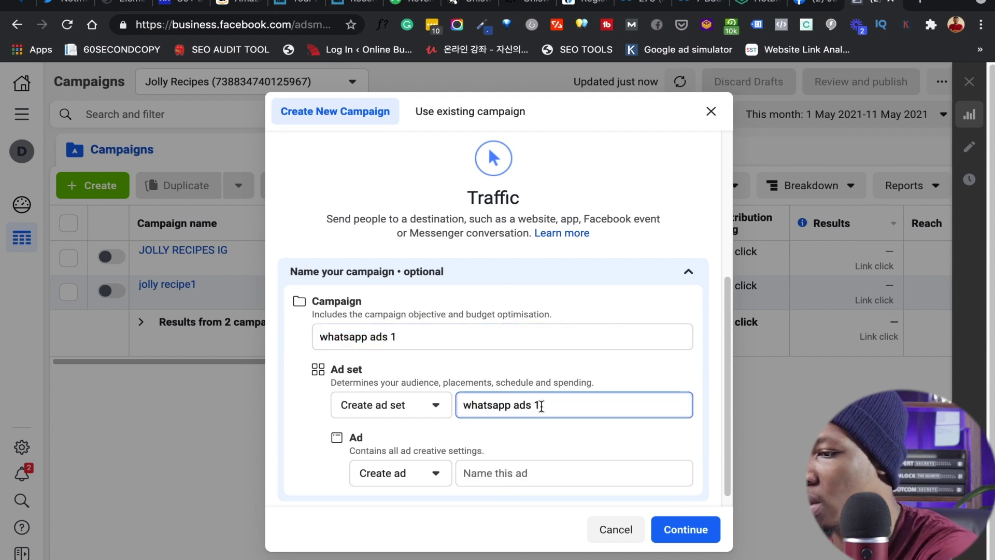
left_click(531, 406)
type("et")
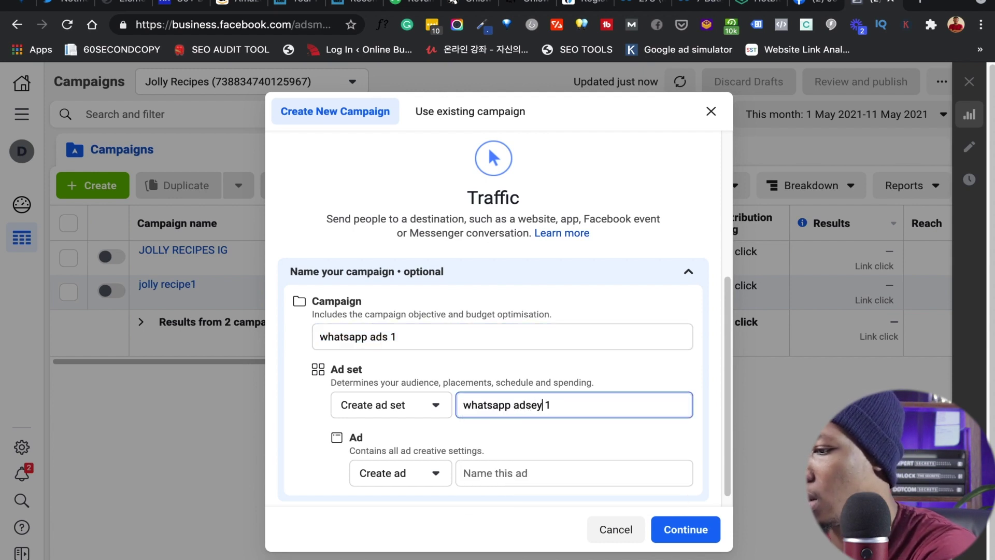
Step: Name the ad "whatsapp ads 1" and create the campaign draft
left_click(532, 468)
key("super+v")
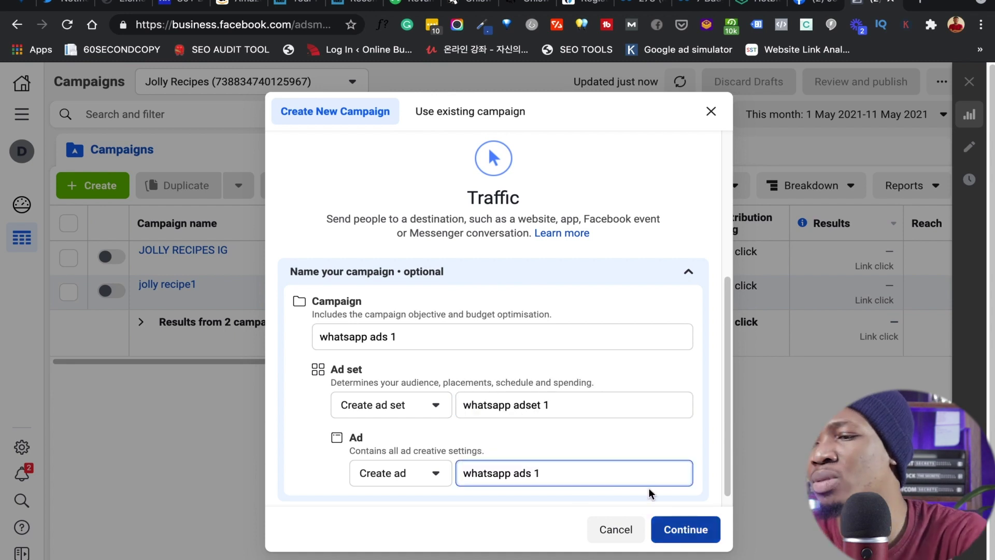
scroll(635, 457, "down", 1)
left_click(684, 533)
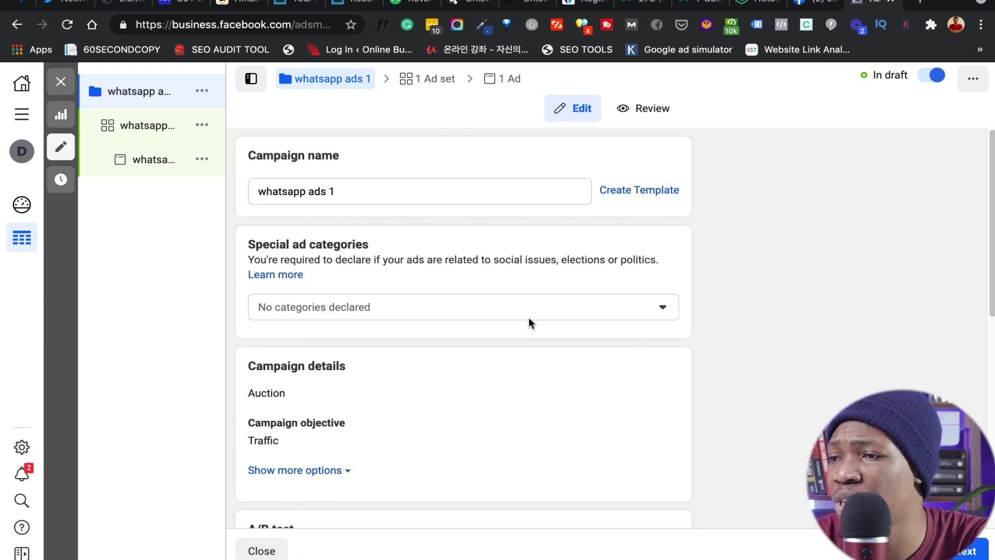
Step: Review the campaign's categories, details, A/B test and budget optimisation without changing them, and continue to the ad set
scroll(529, 319, "down", 3)
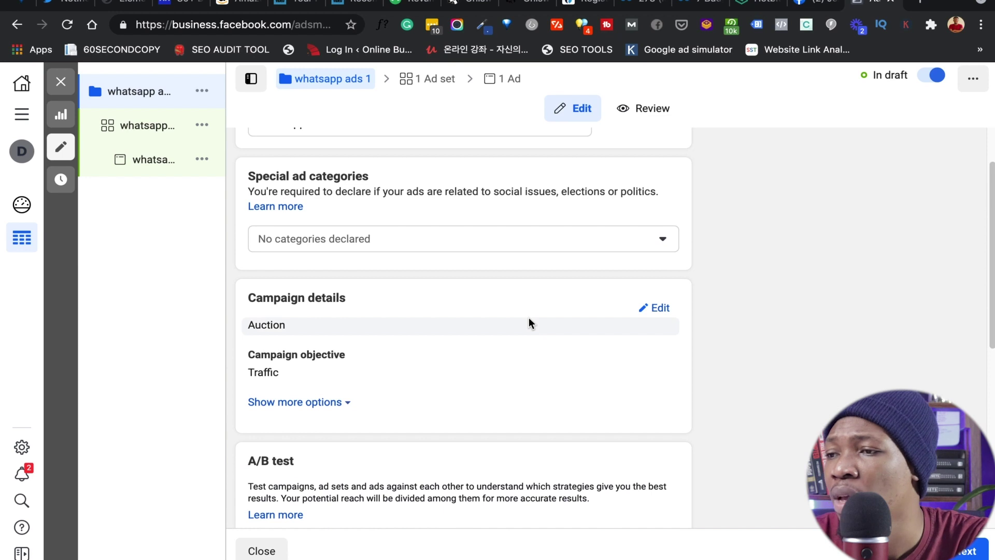
scroll(493, 288, "up", 2)
scroll(476, 304, "down", 3)
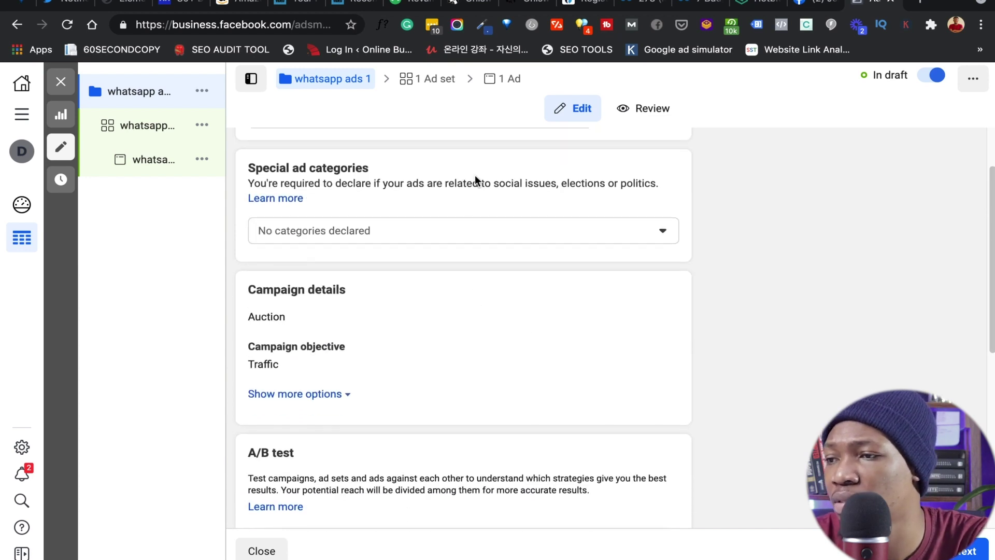
scroll(361, 277, "down", 3)
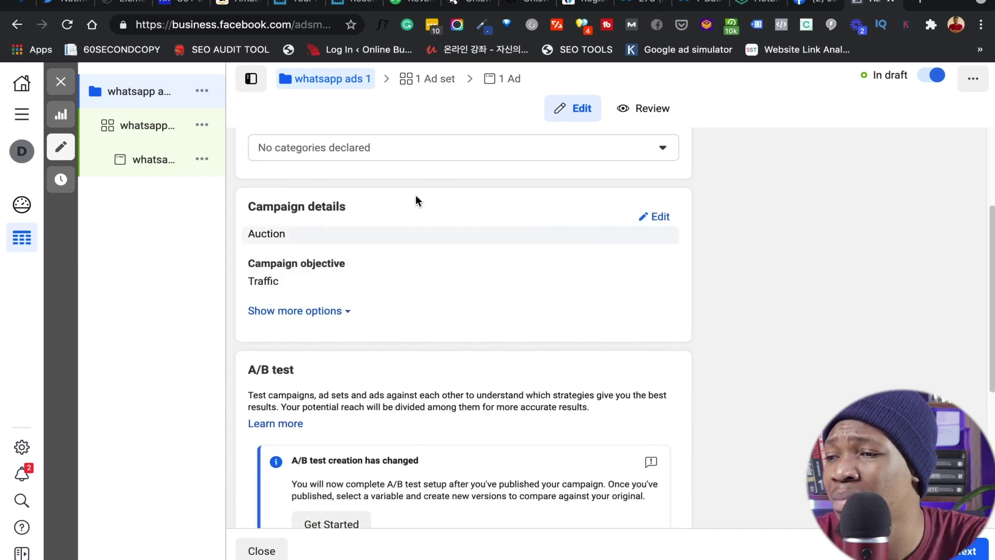
scroll(433, 289, "down", 10)
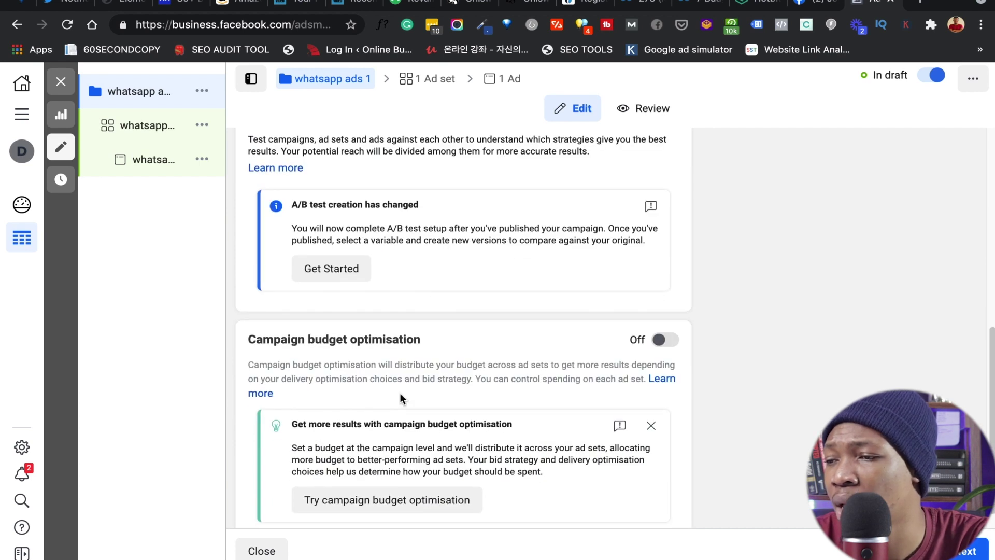
scroll(400, 396, "down", 1)
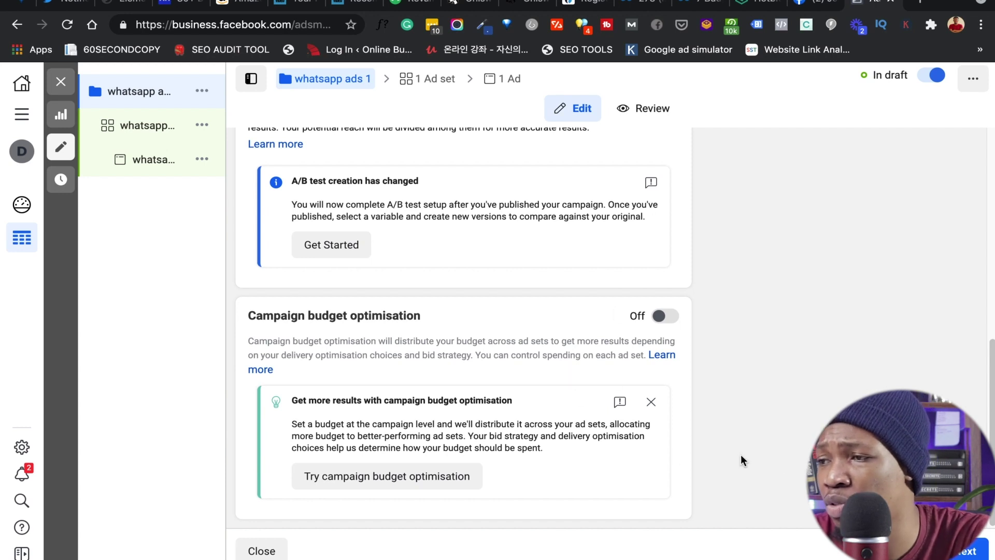
left_click(968, 551)
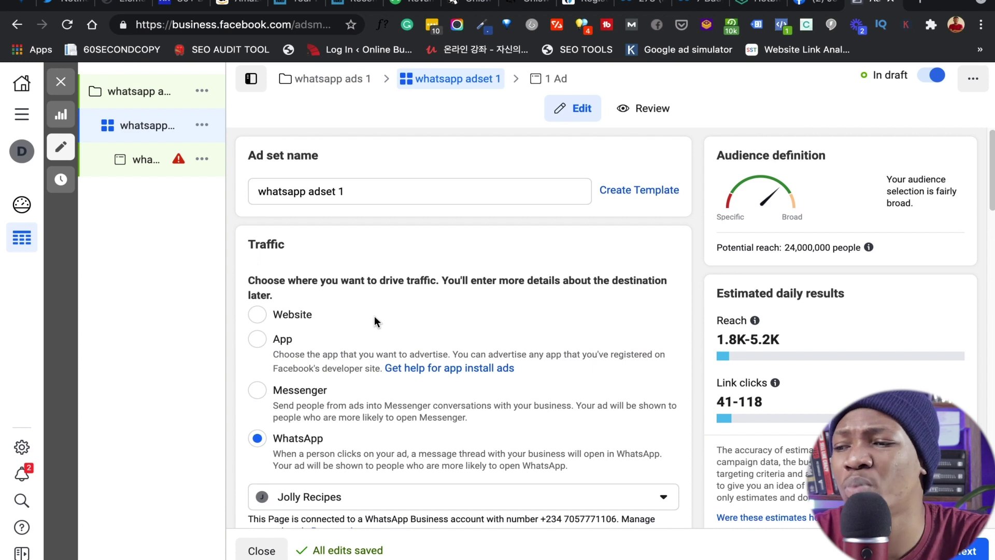
Step: Set the ad set's traffic destination to WhatsApp, using the Jolly Recipes Page
scroll(374, 316, "down", 2)
left_click(266, 323)
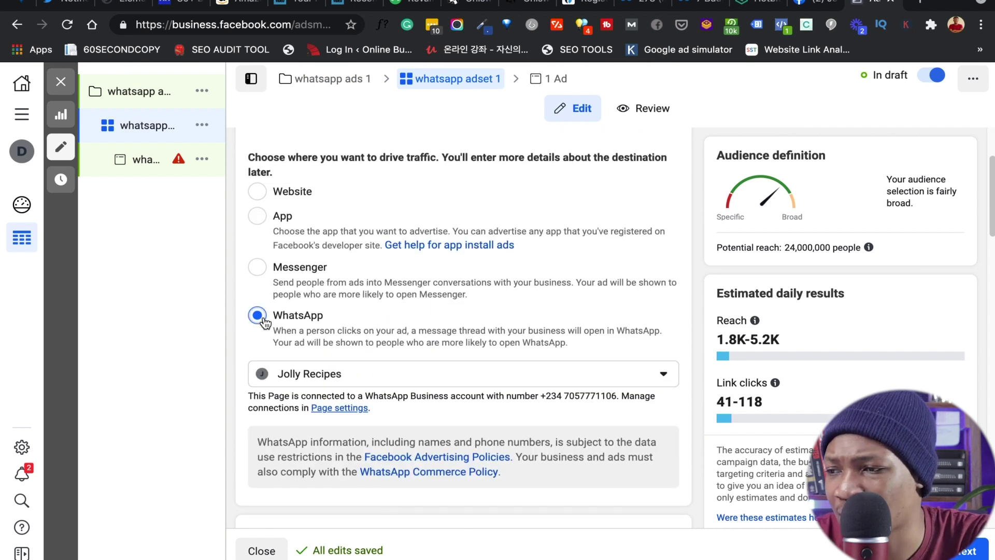
left_click(330, 380)
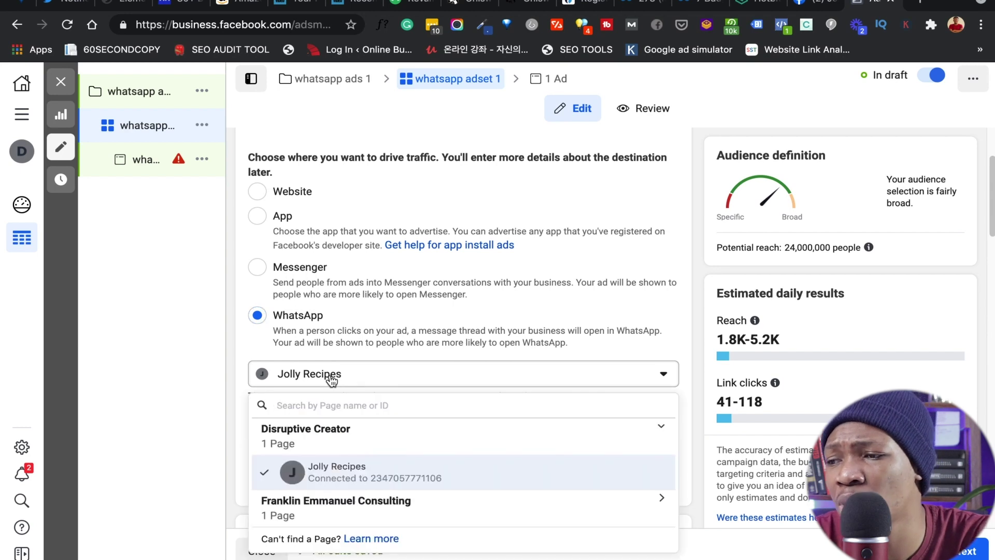
left_click(365, 473)
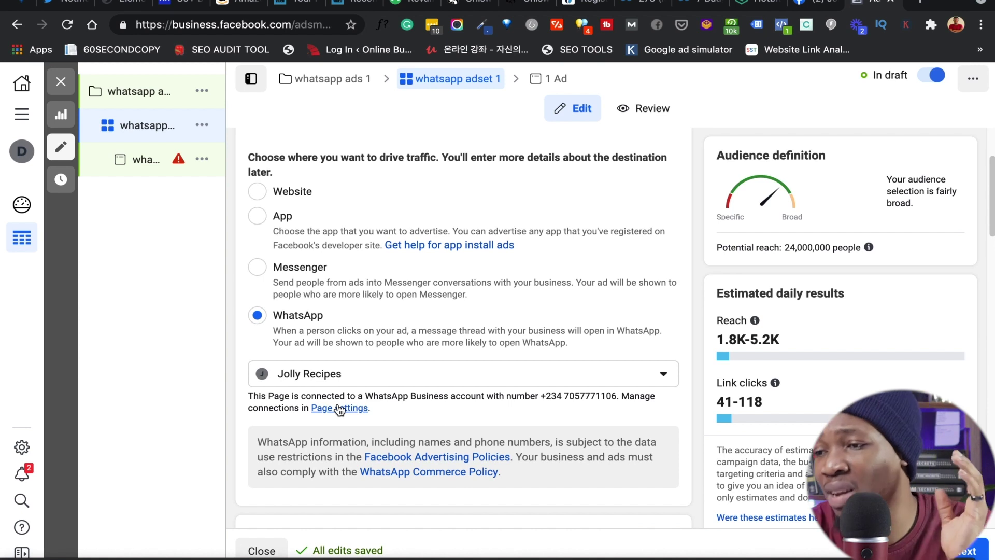
Step: Set the ad set's daily budget to ₦2000
scroll(408, 391, "down", 3)
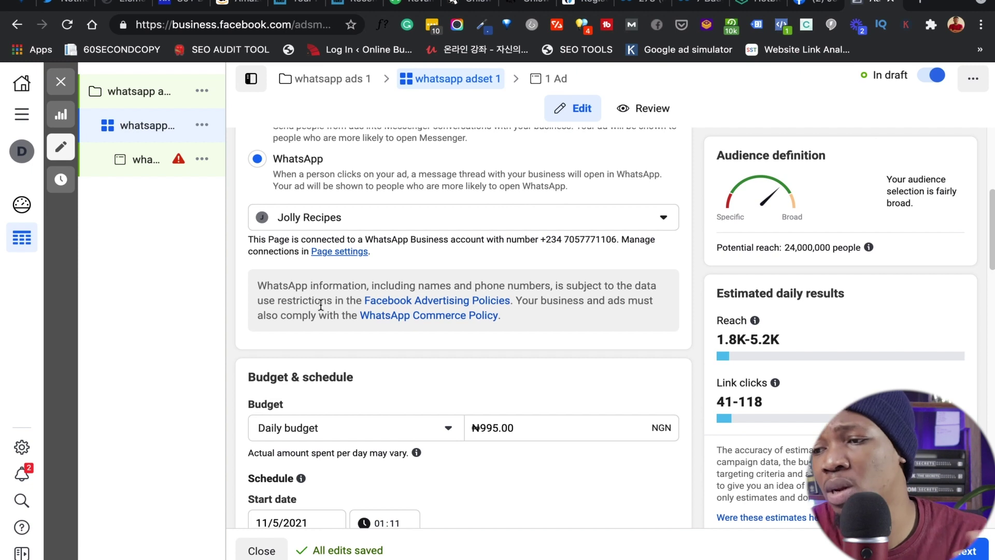
scroll(446, 362, "down", 3)
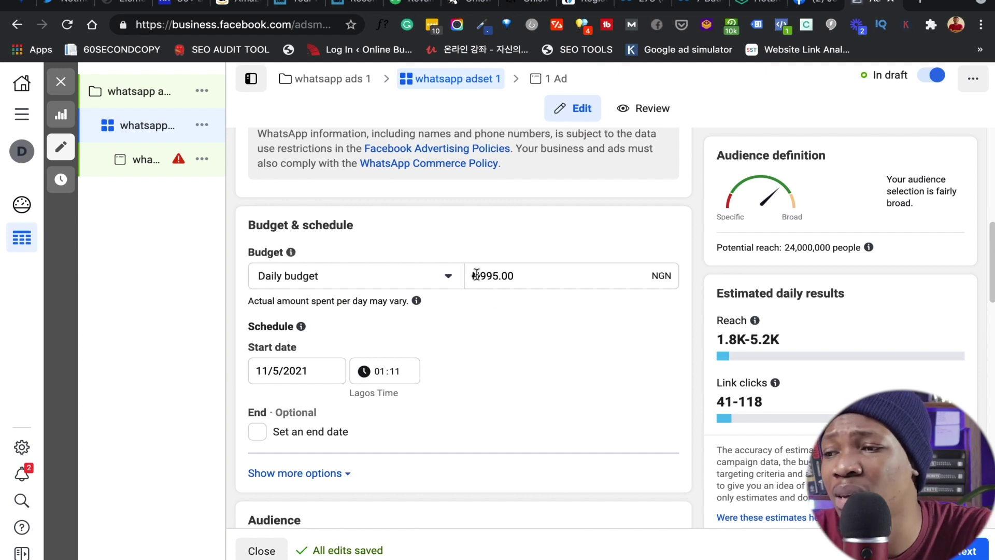
double_click(515, 277)
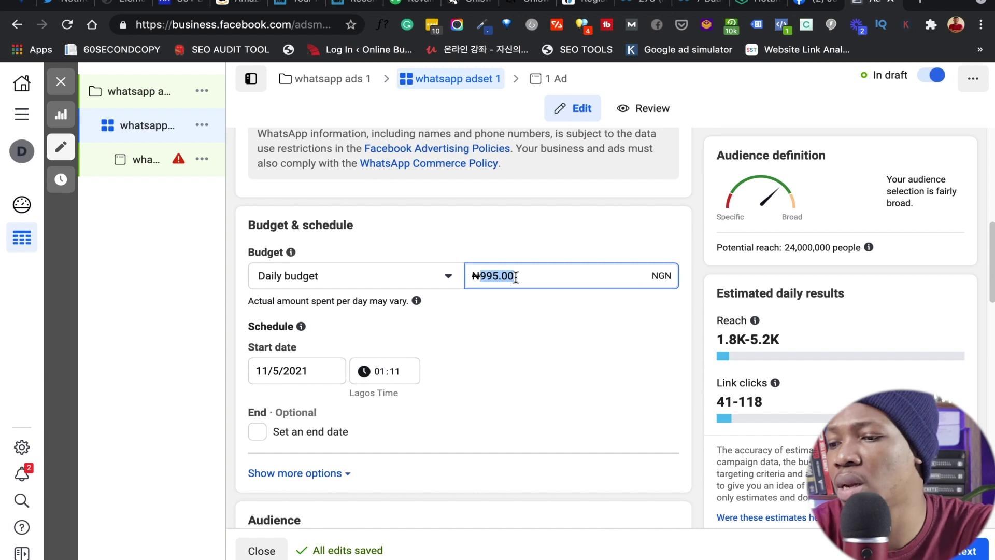
type("2000")
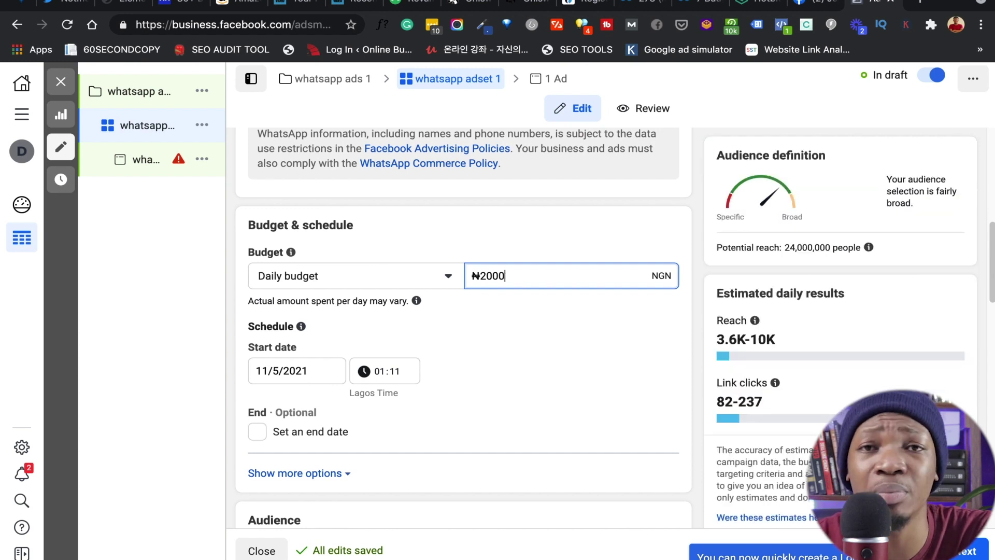
Step: Narrow the ad set's audience location from all of Nigeria to Lagos, Nigeria (county) and the city of Abuja, Federal Capital Territory
scroll(519, 400, "down", 7)
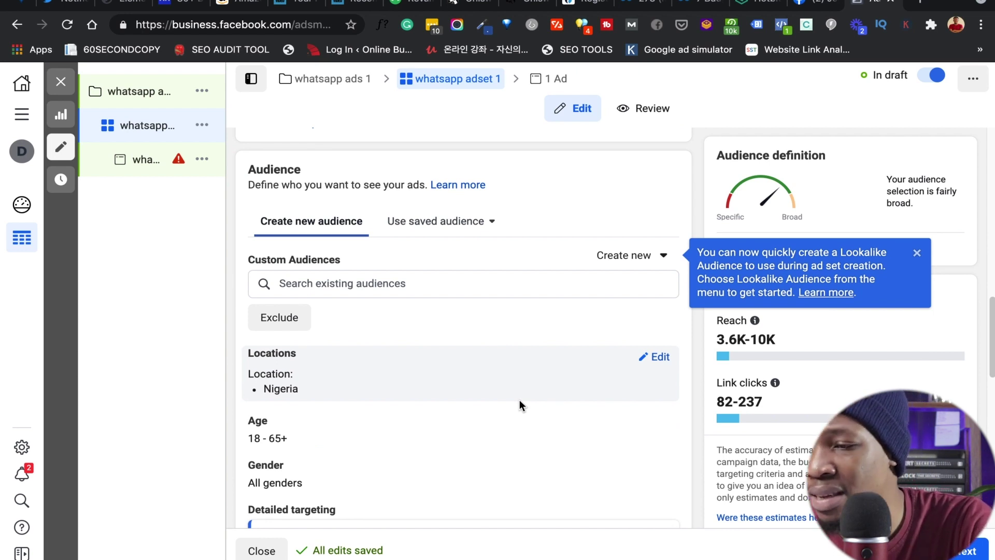
scroll(496, 378, "down", 2)
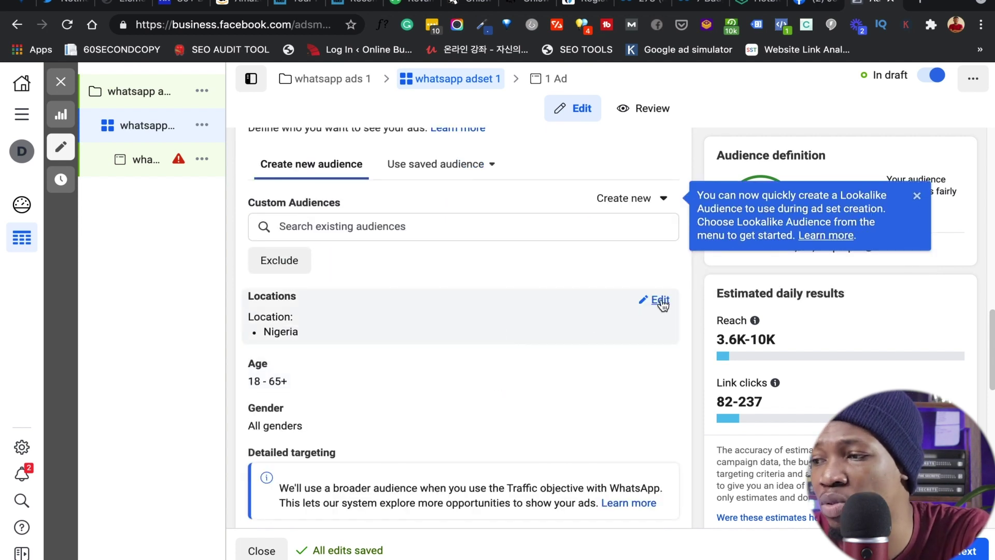
left_click(660, 301)
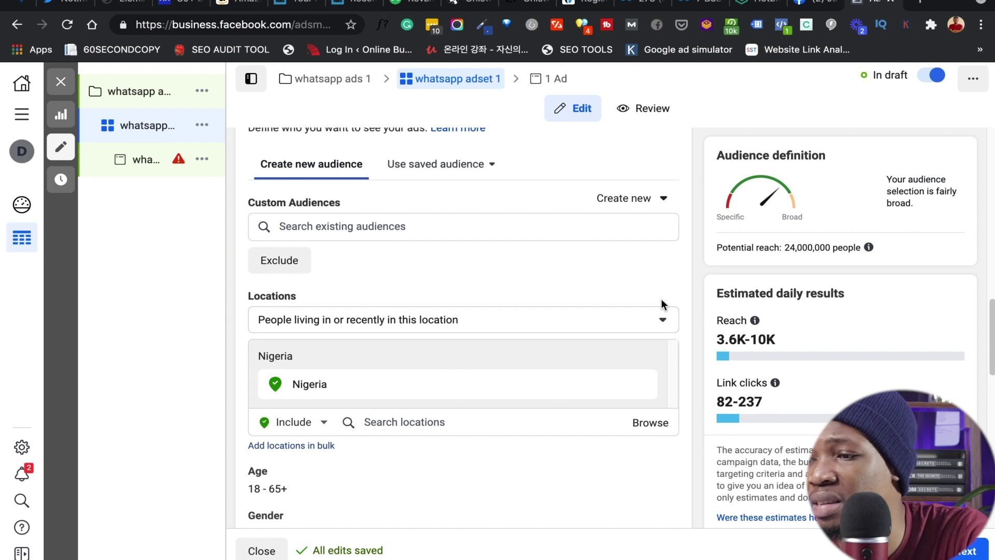
left_click(408, 421)
type("lagos")
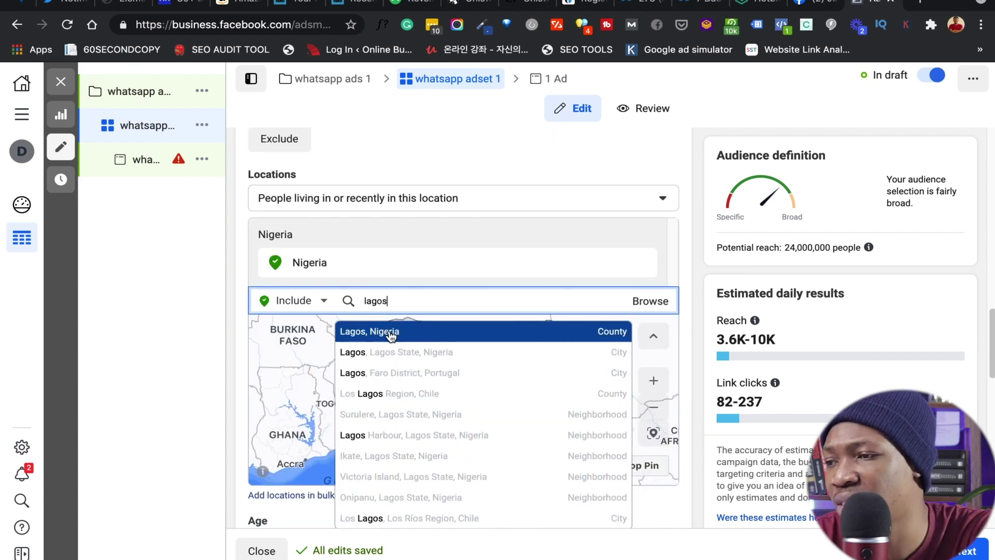
left_click(391, 336)
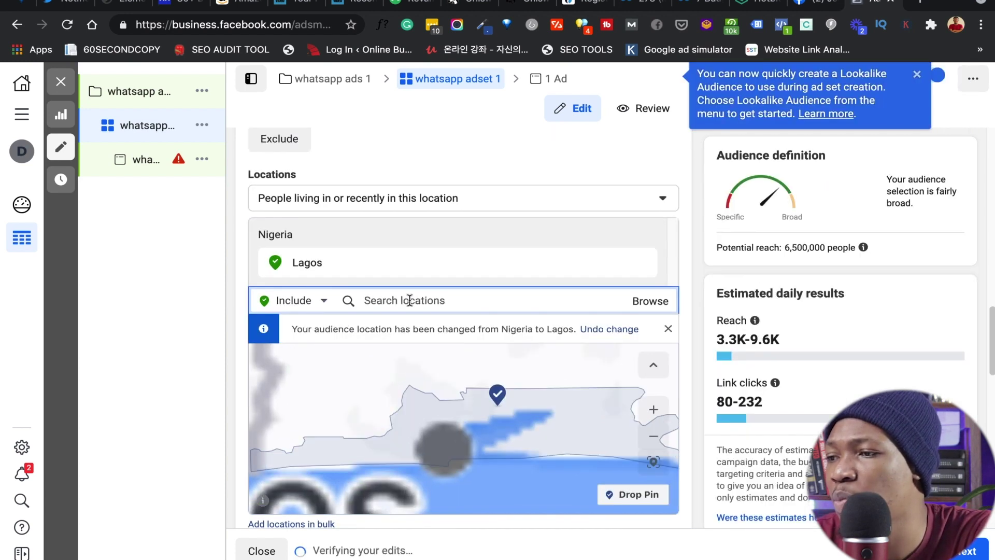
scroll(409, 299, "down", 2)
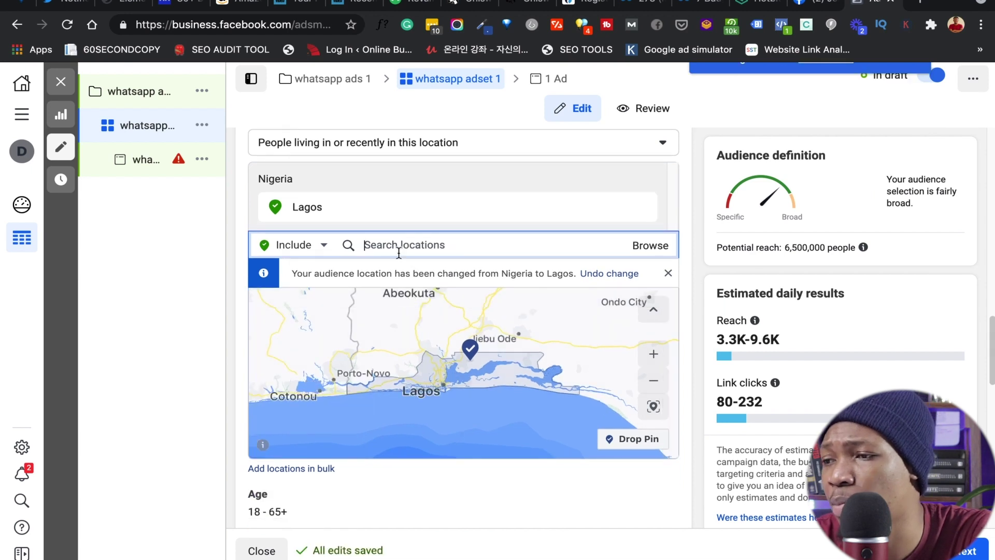
type("abuja")
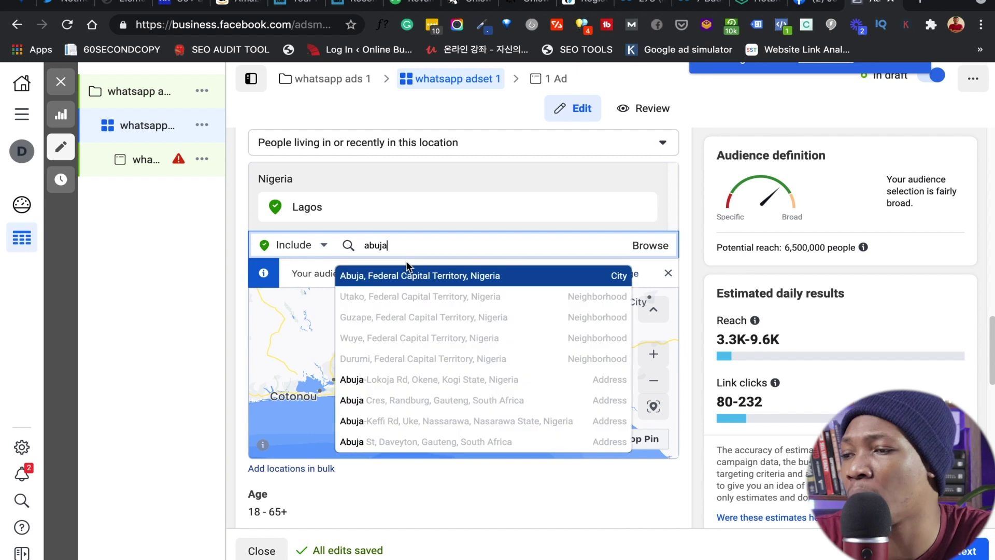
left_click(416, 281)
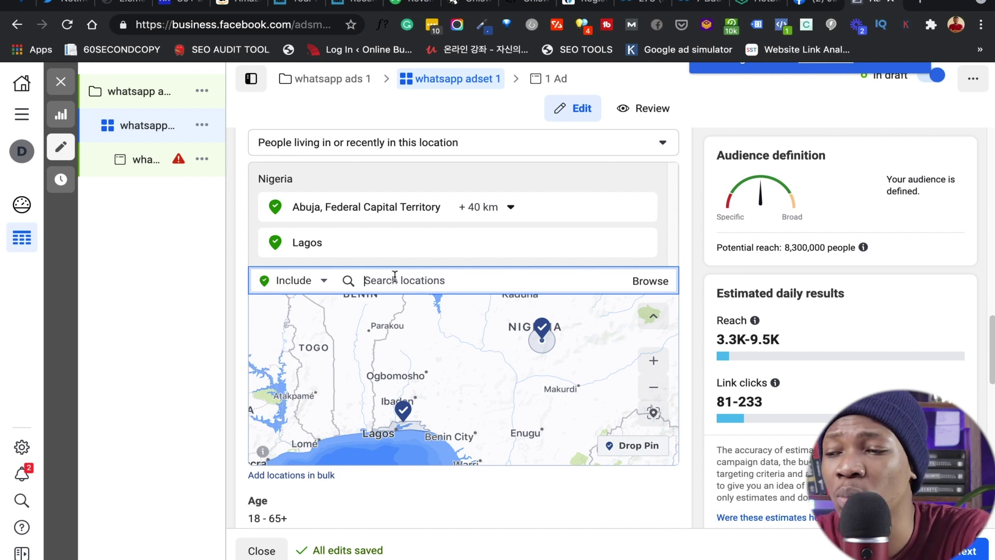
Step: Set the audience's minimum age to 20
scroll(395, 276, "down", 3)
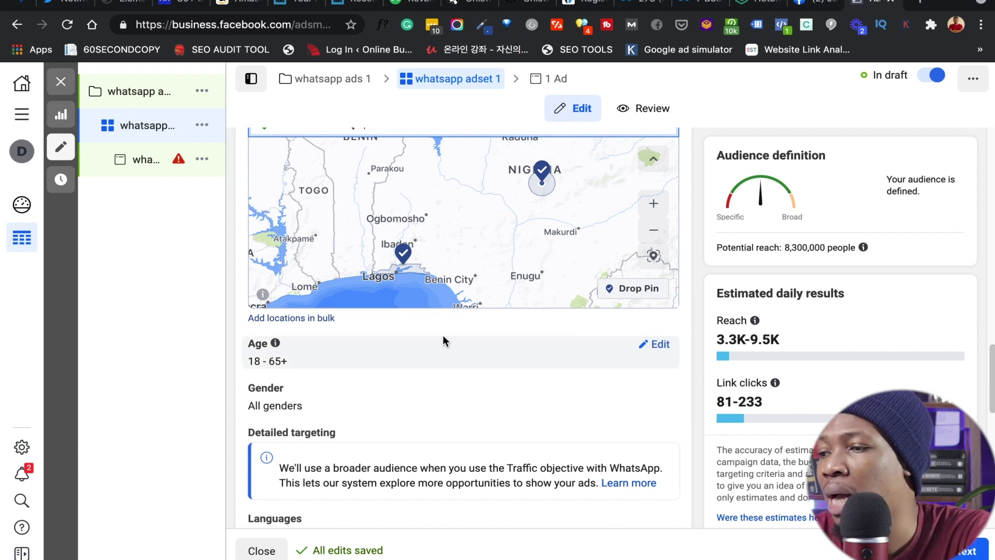
left_click(654, 345)
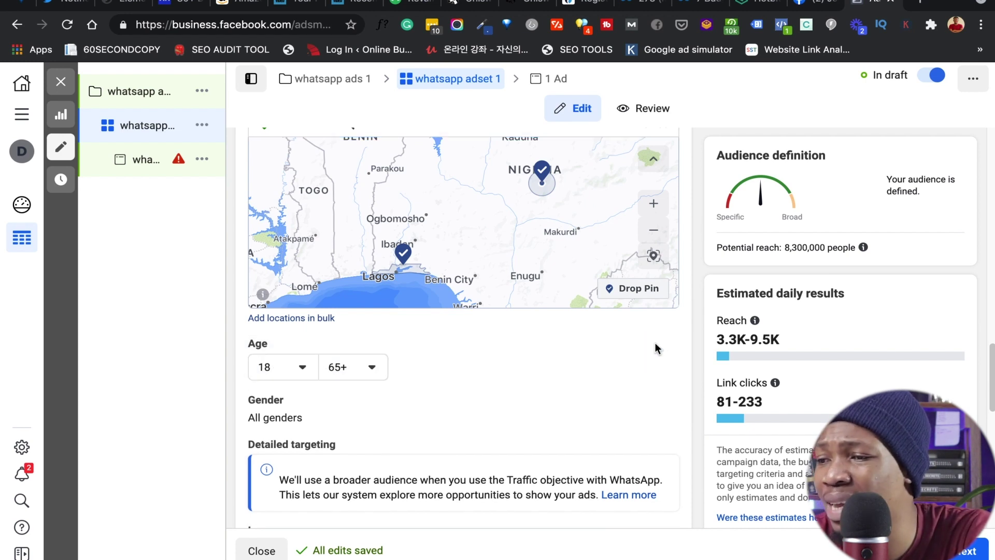
left_click(302, 370)
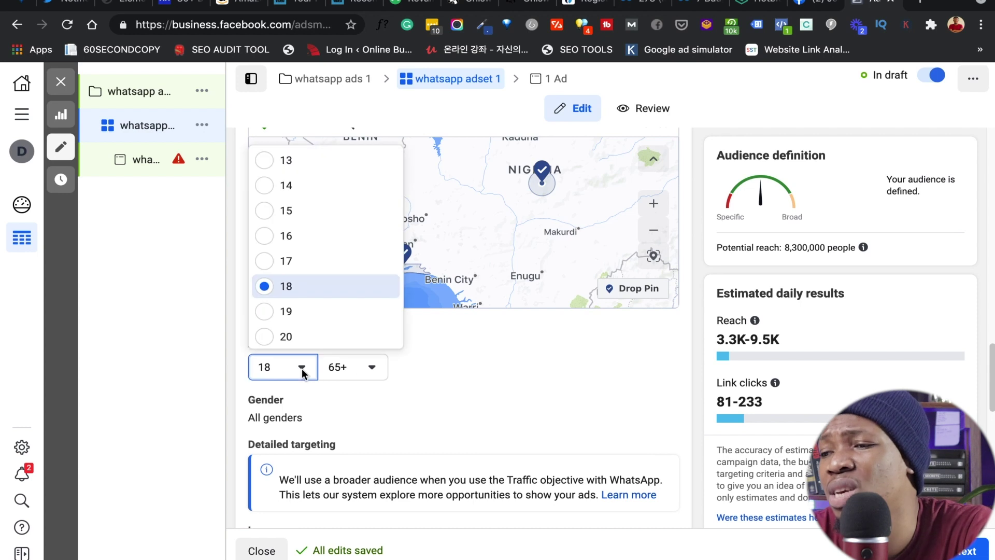
left_click(304, 335)
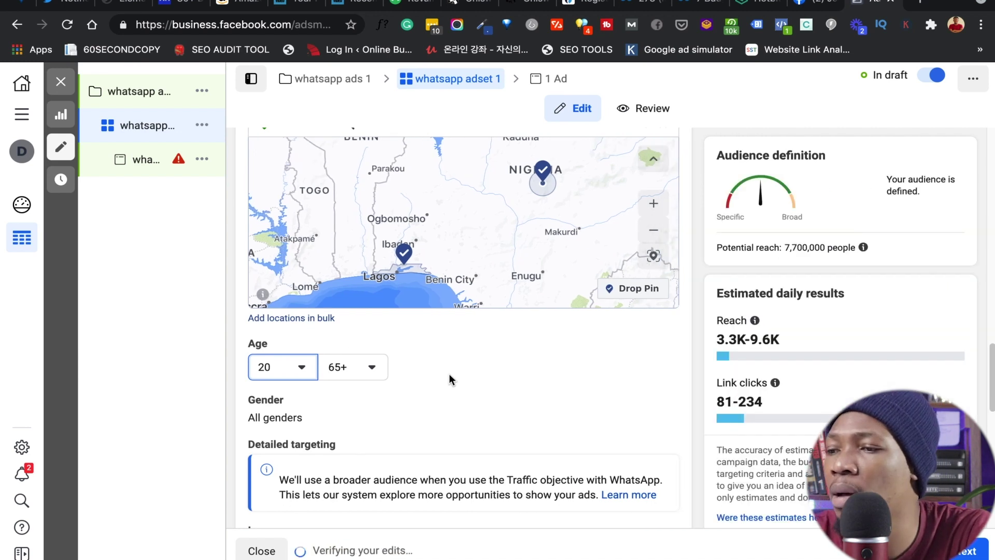
Step: Open the audience's gender setting for editing and keep All selected
scroll(449, 374, "down", 2)
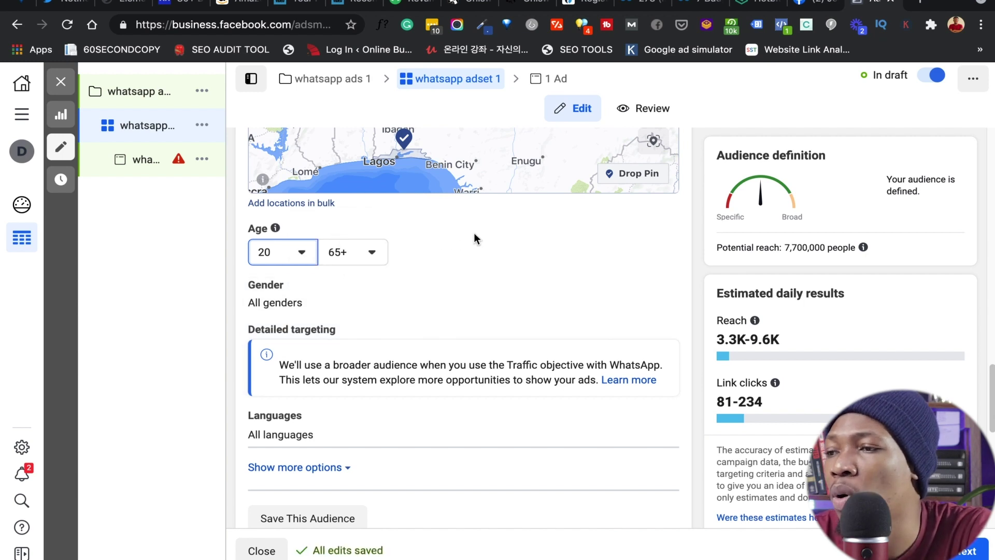
scroll(474, 233, "up", 3)
scroll(473, 233, "down", 2)
scroll(474, 232, "down", 1)
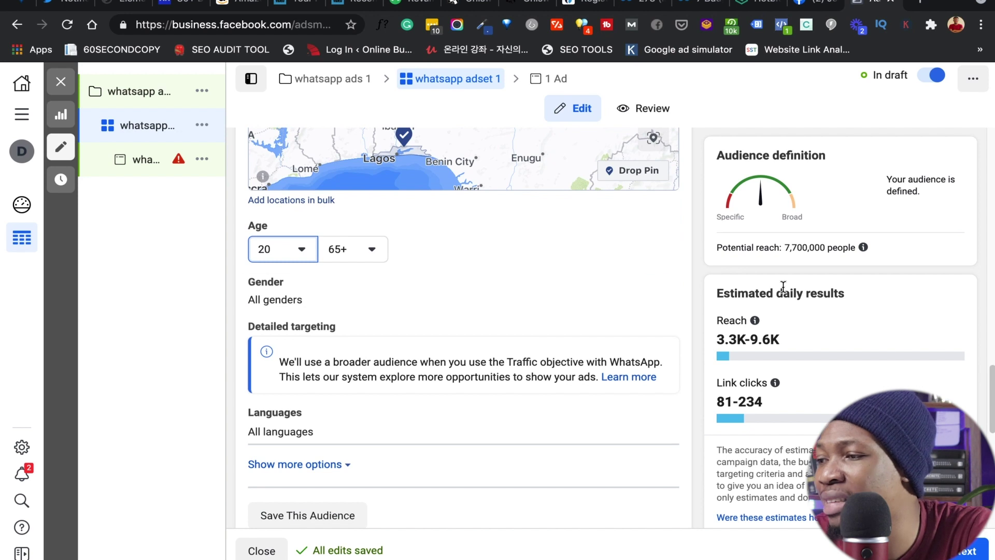
mouse_move(777, 340)
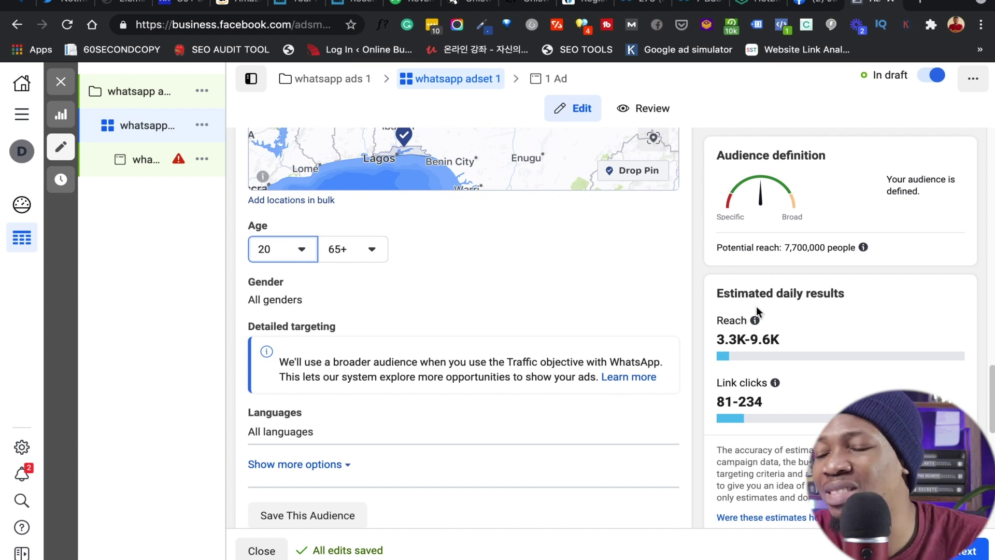
scroll(445, 310, "down", 3)
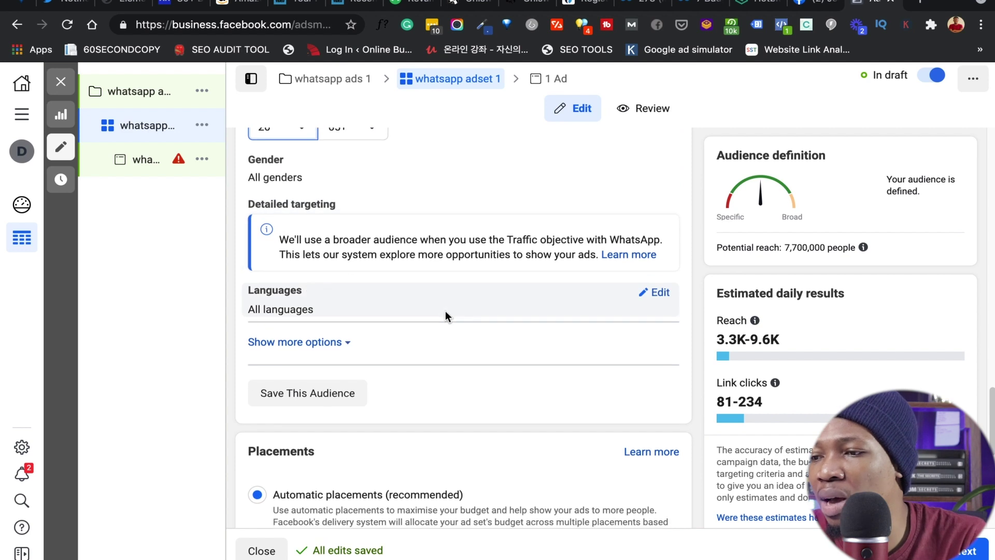
scroll(445, 310, "up", 1)
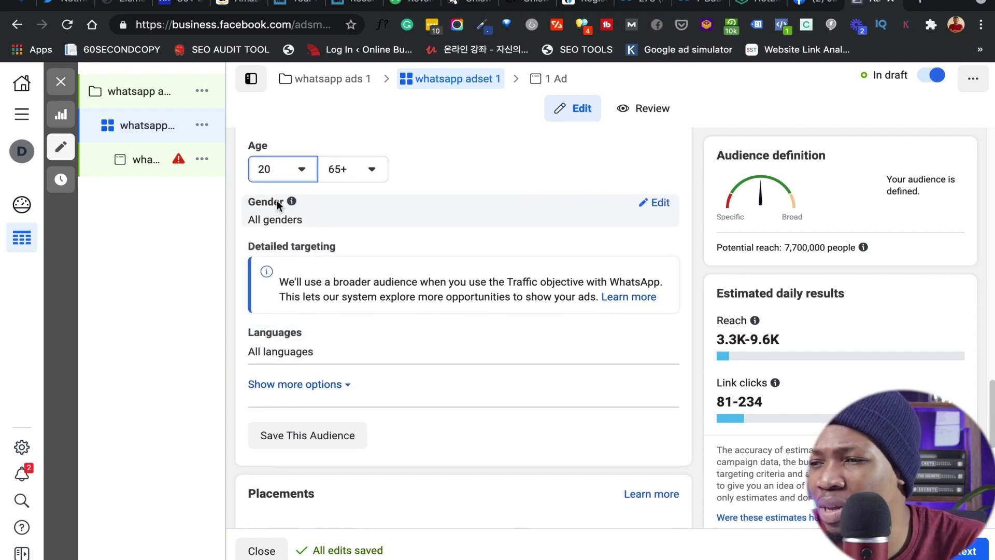
left_click(659, 206)
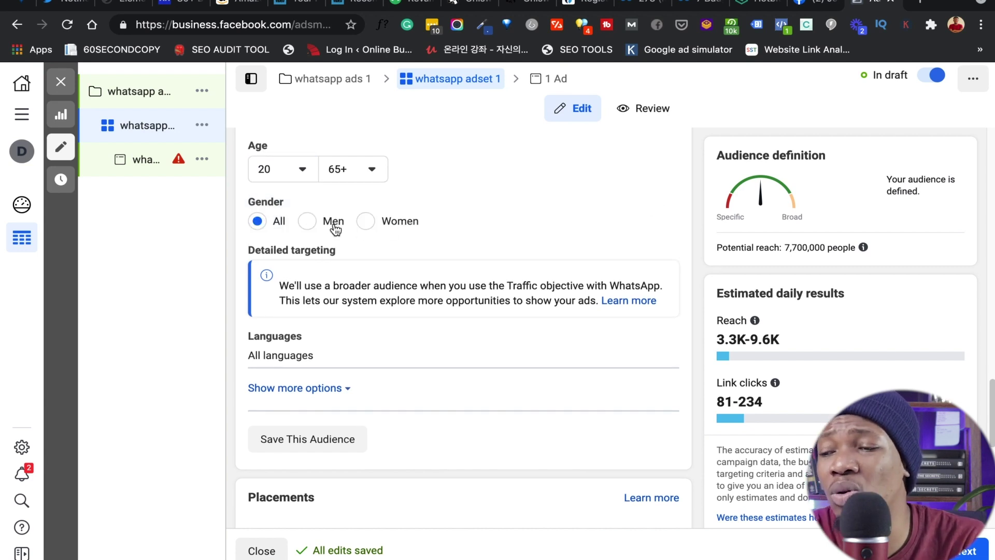
left_click(257, 220)
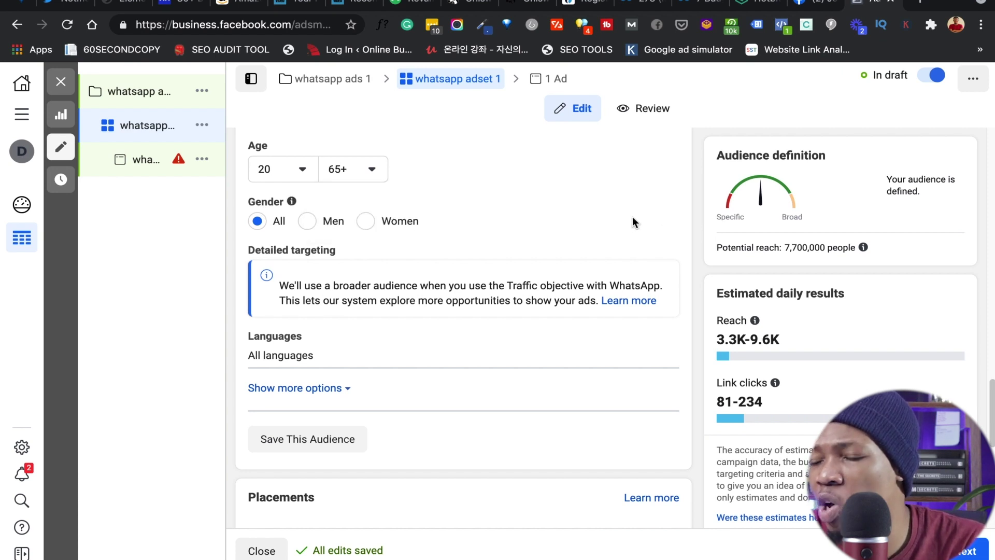
Step: Review the audience's locations, age, gender, detailed targeting and languages settings
scroll(341, 269, "down", 1)
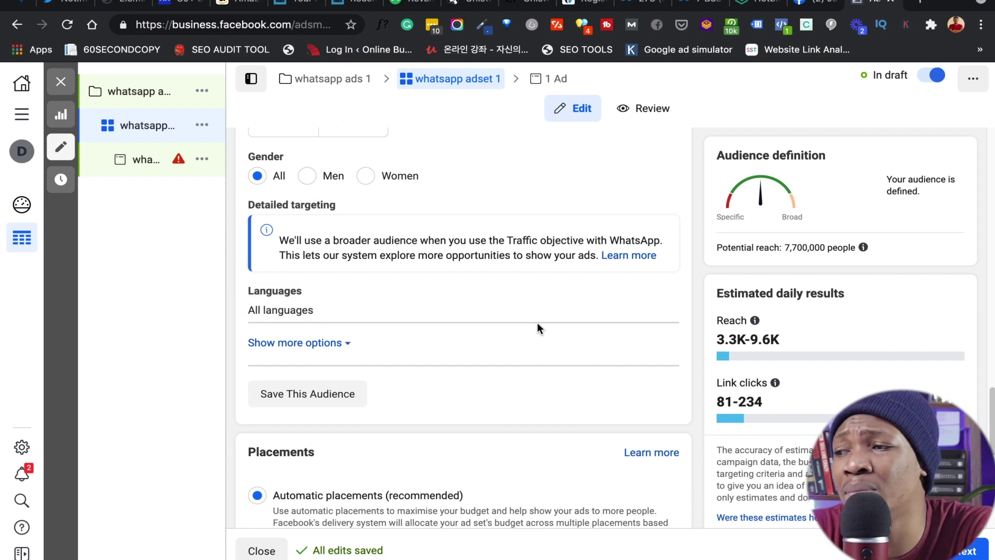
scroll(537, 325, "up", 3)
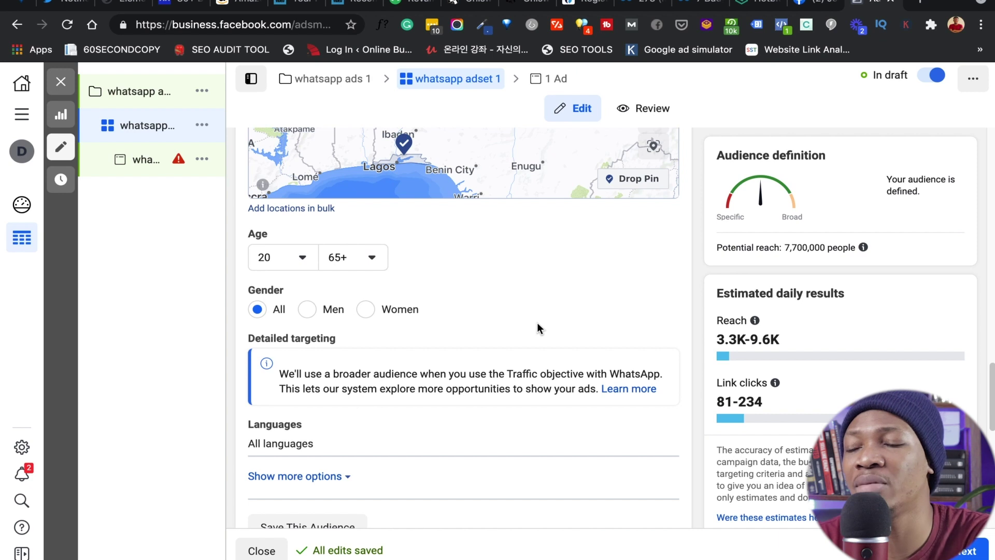
scroll(537, 322, "up", 5)
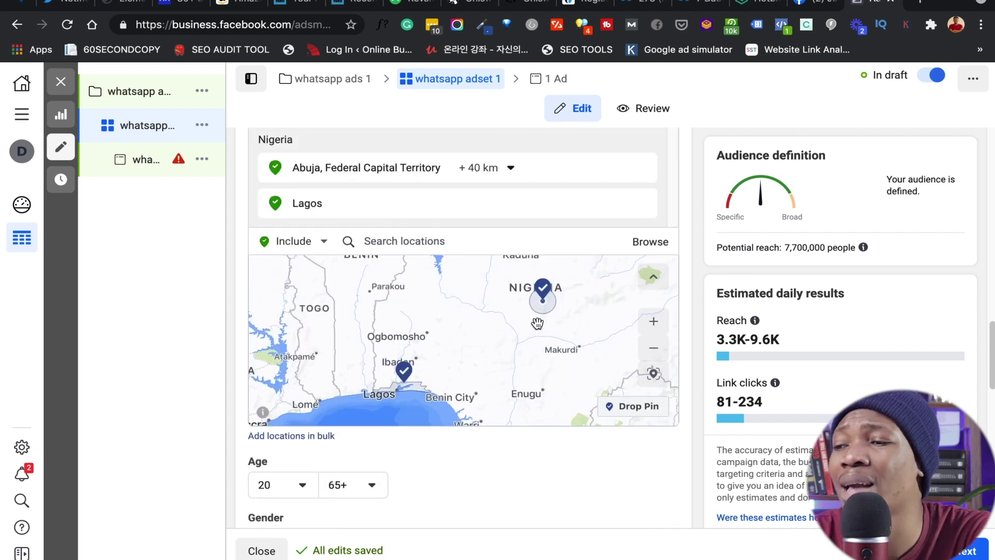
scroll(537, 323, "up", 3)
scroll(537, 323, "down", 2)
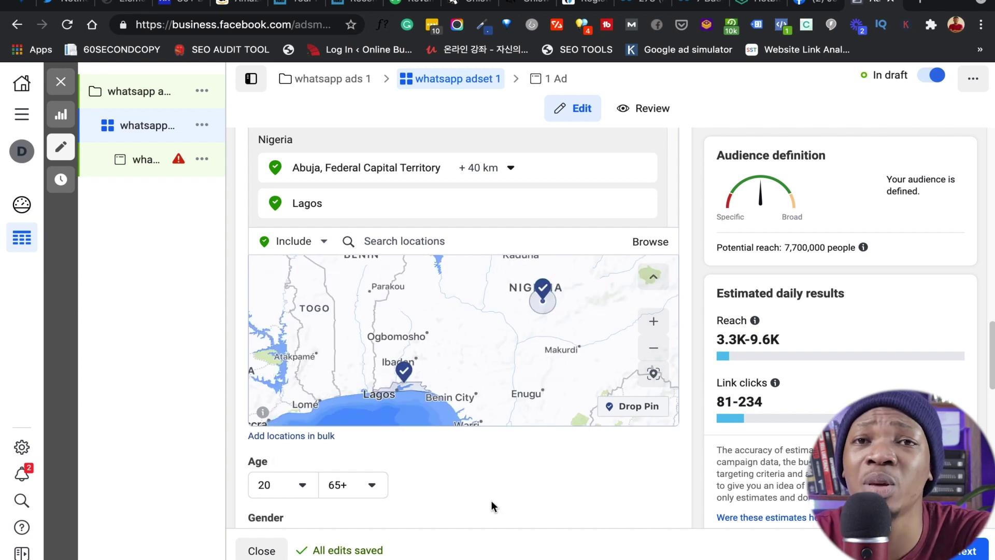
scroll(491, 505, "down", 5)
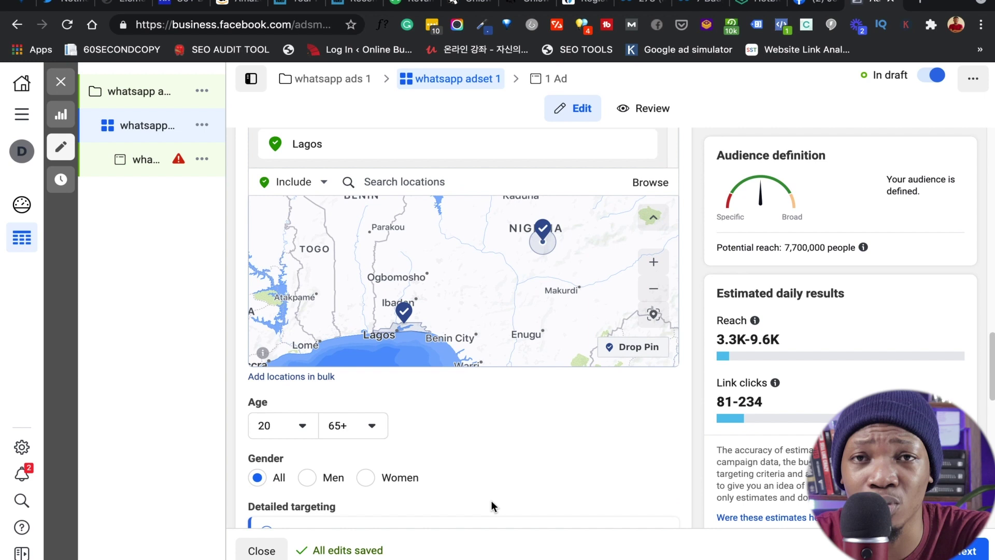
scroll(491, 500, "down", 2)
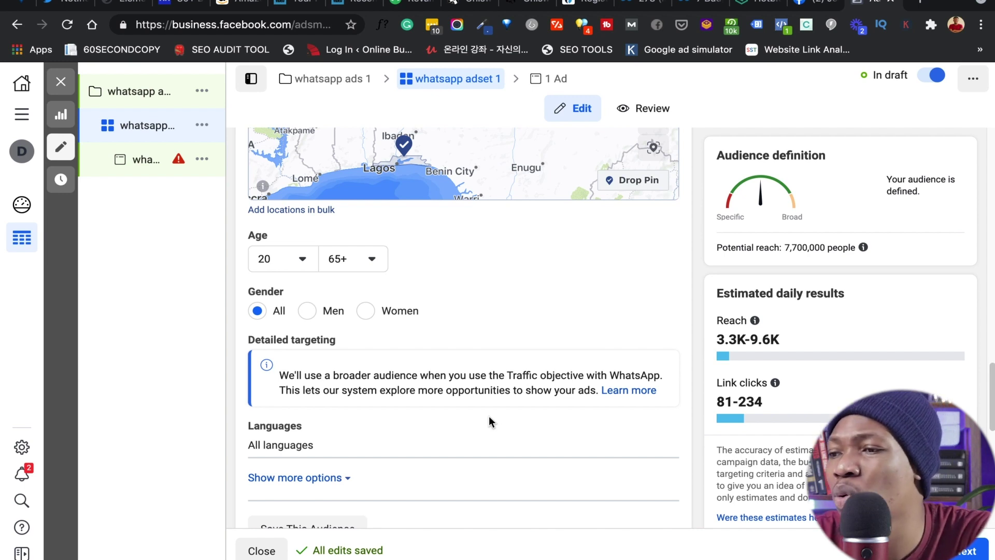
scroll(508, 350, "up", 3)
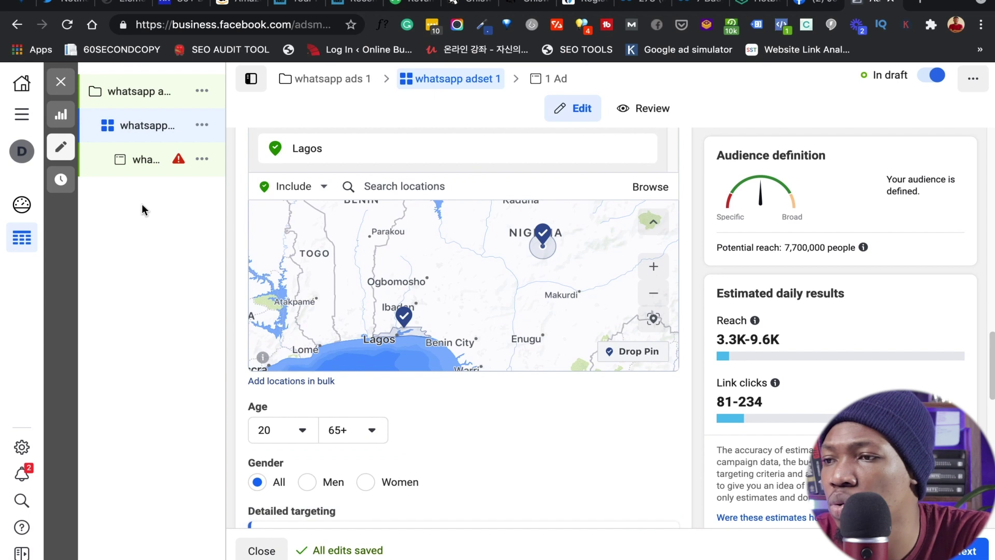
Step: Change the objective of the campaign "whatsapp ads 1" to Lead Generation, accepting the settings change, and reopen the ad set "whatsapp adset 1"
mouse_move(142, 97)
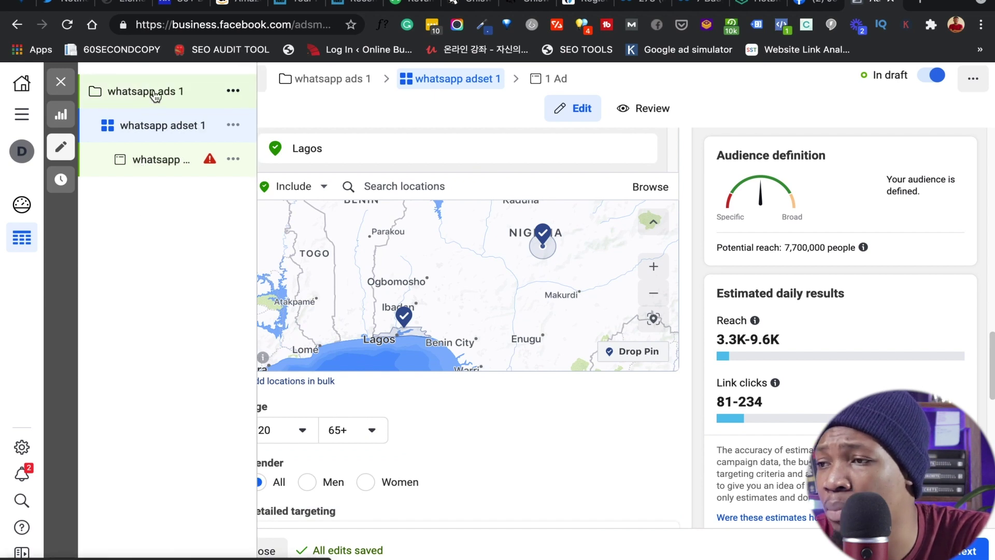
left_click(154, 95)
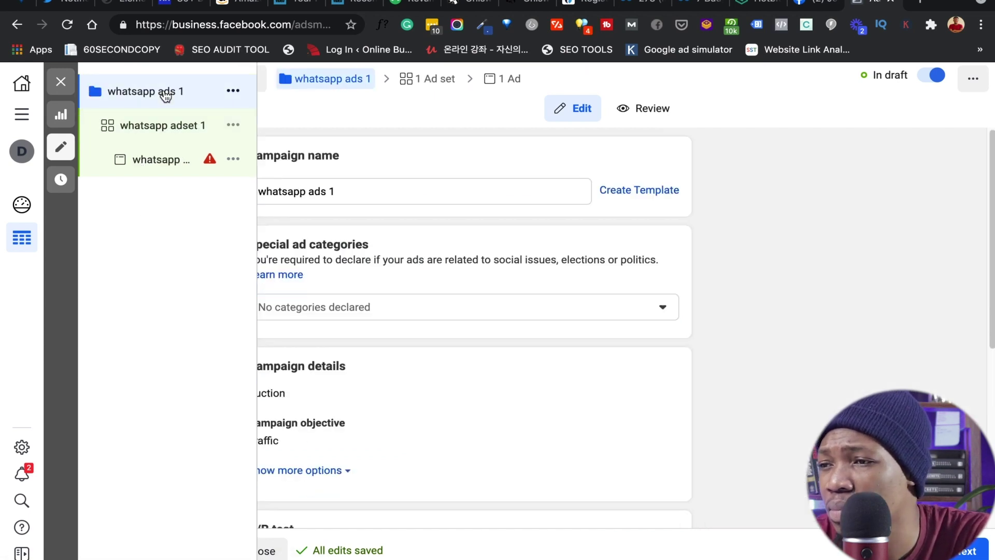
scroll(433, 280, "down", 4)
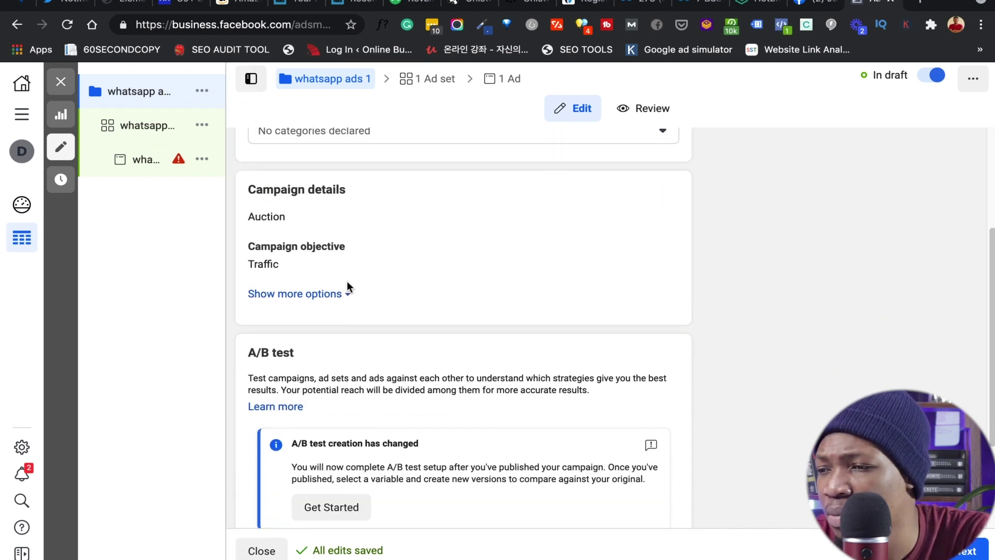
left_click(309, 295)
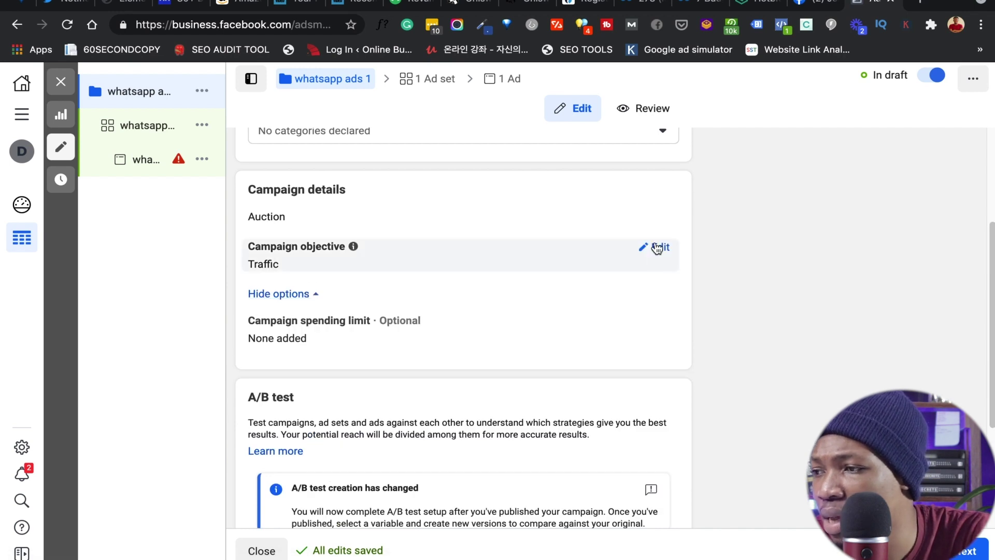
left_click(658, 248)
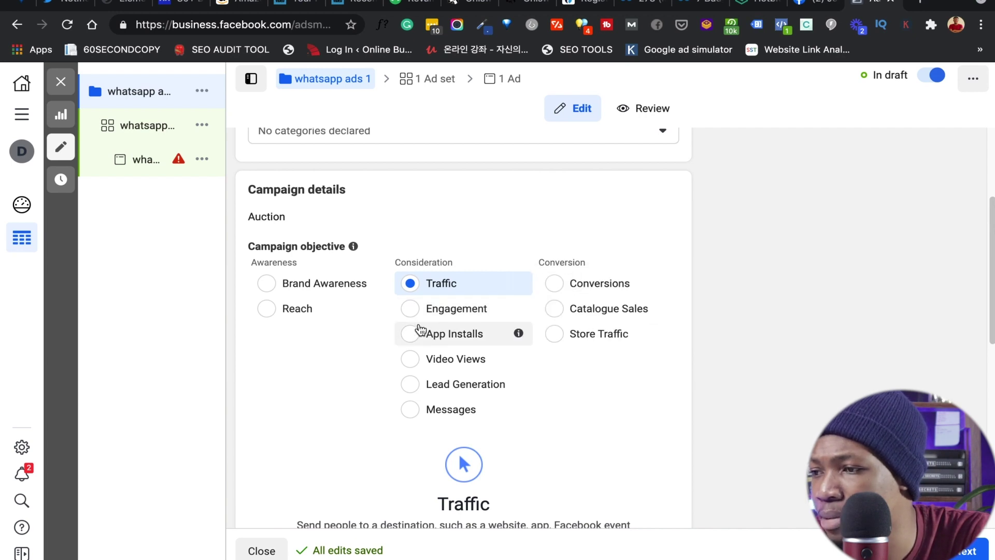
left_click(410, 391)
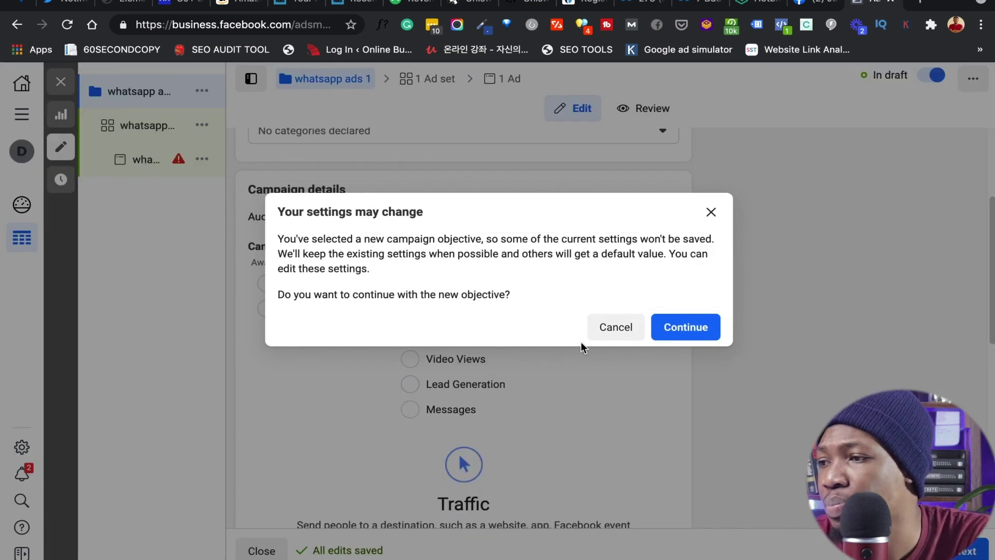
left_click(689, 327)
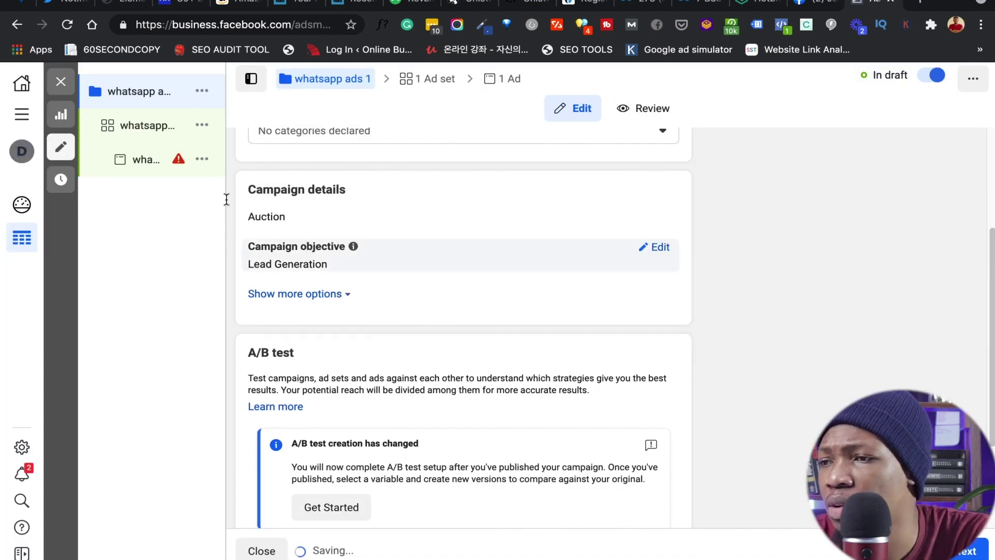
mouse_move(151, 134)
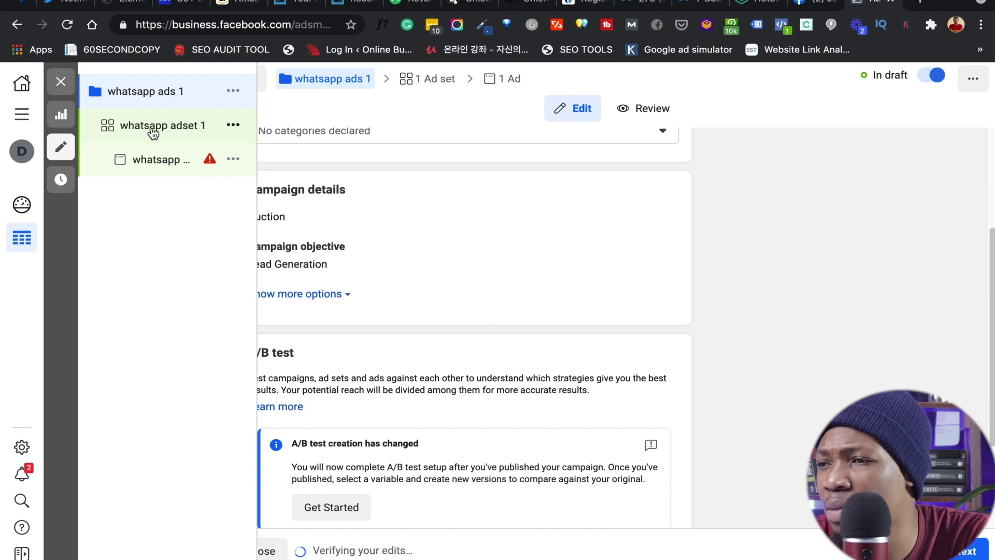
left_click(153, 133)
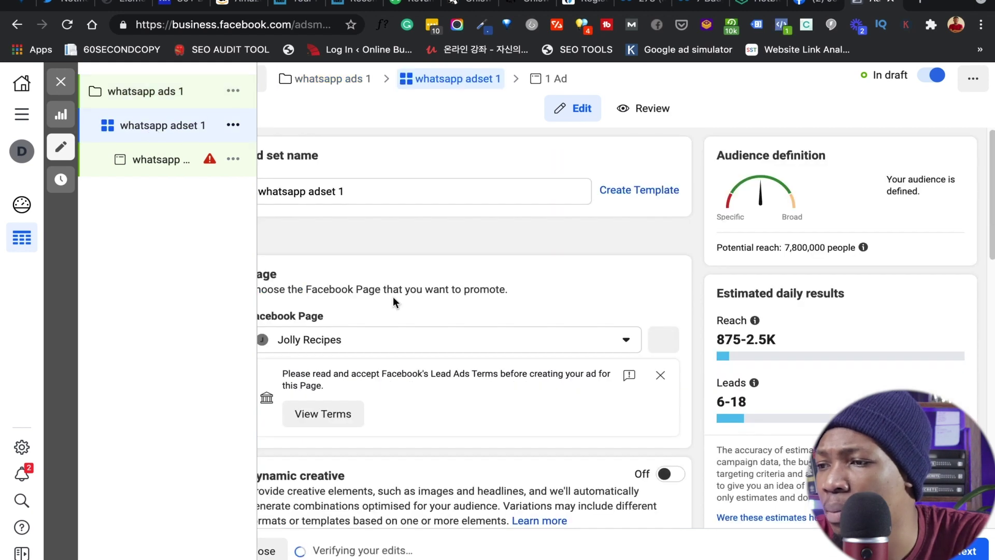
Step: Review the ad set's audience settings and open its locations for editing
scroll(393, 300, "down", 10)
scroll(393, 301, "down", 4)
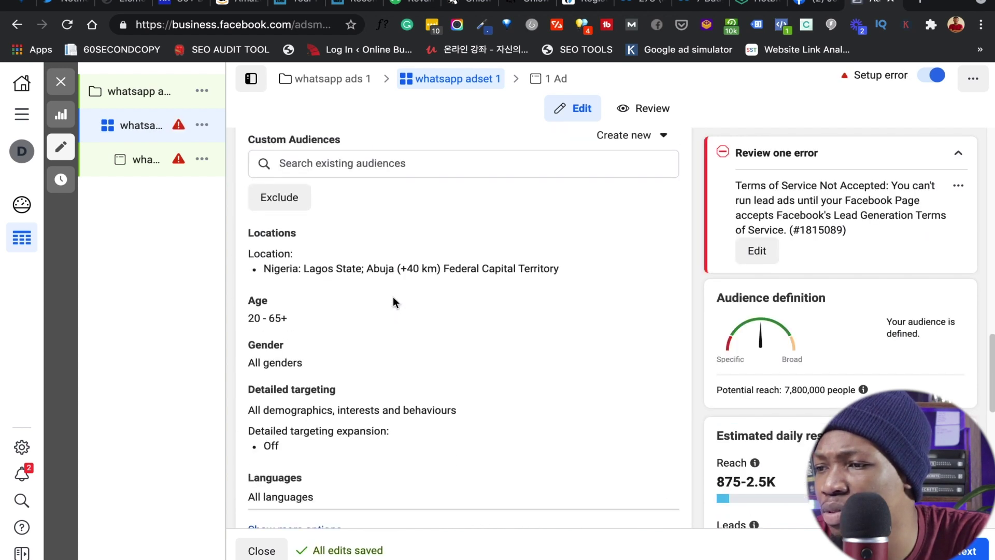
scroll(393, 302, "up", 2)
scroll(393, 302, "down", 2)
scroll(393, 302, "up", 1)
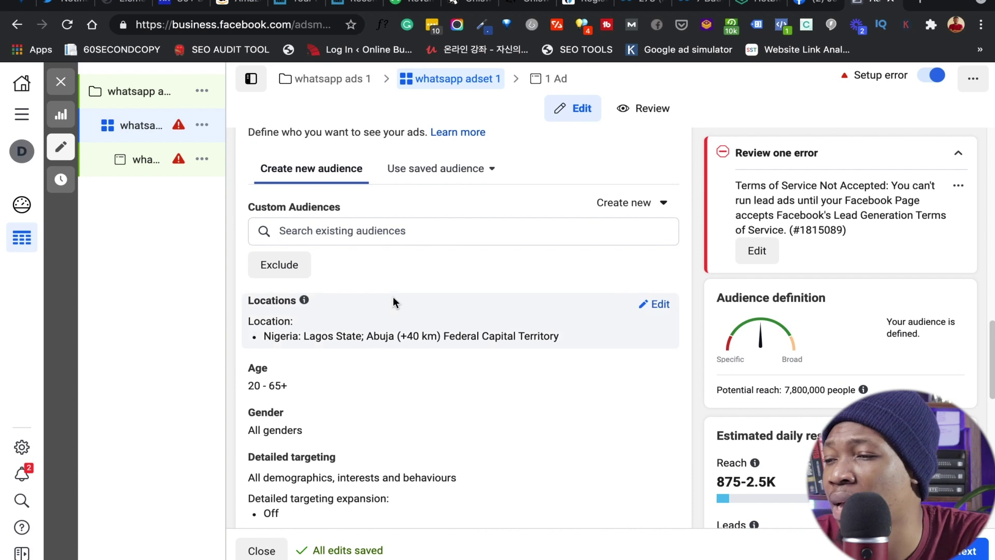
scroll(385, 333, "down", 3)
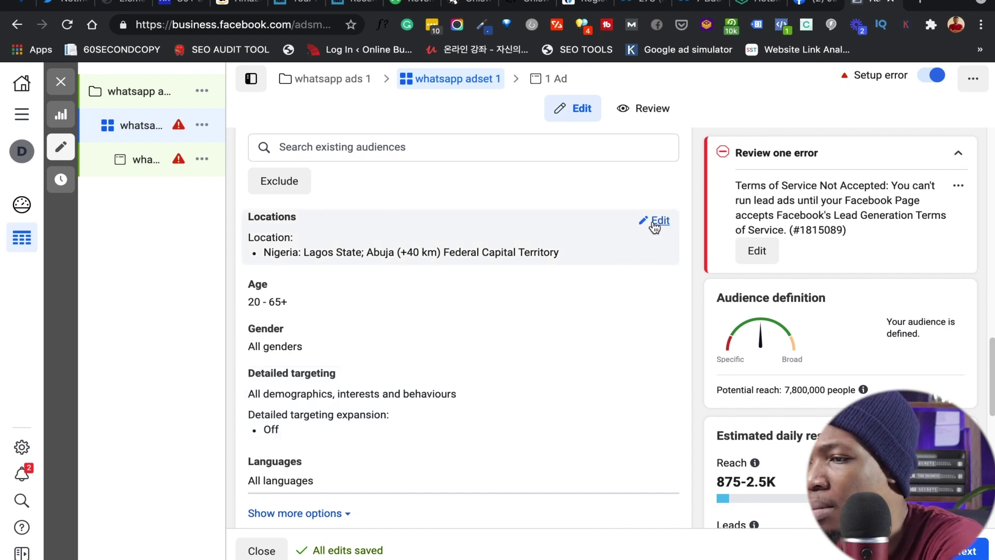
left_click(656, 221)
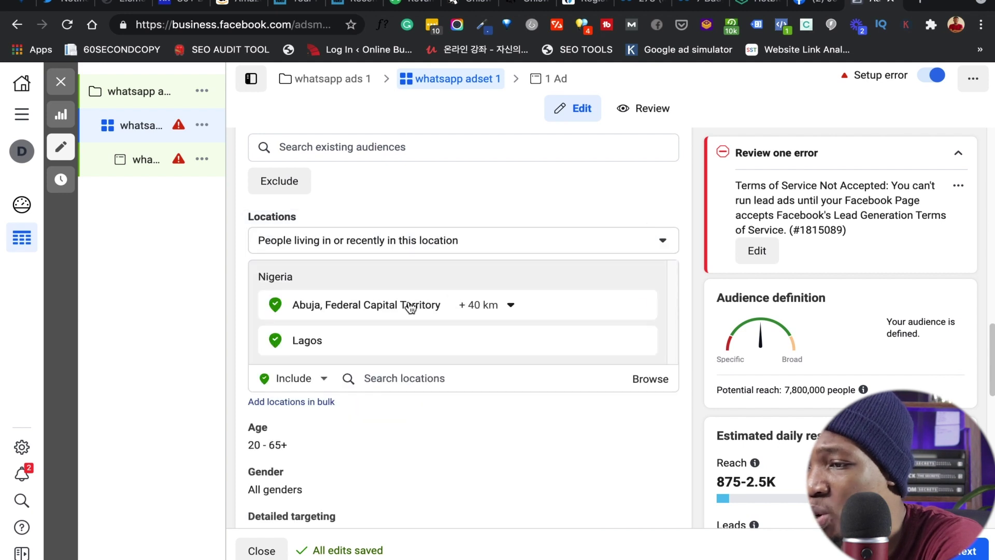
Step: Open the audience's detailed targeting for editing and add the interest Chef
scroll(393, 345, "down", 2)
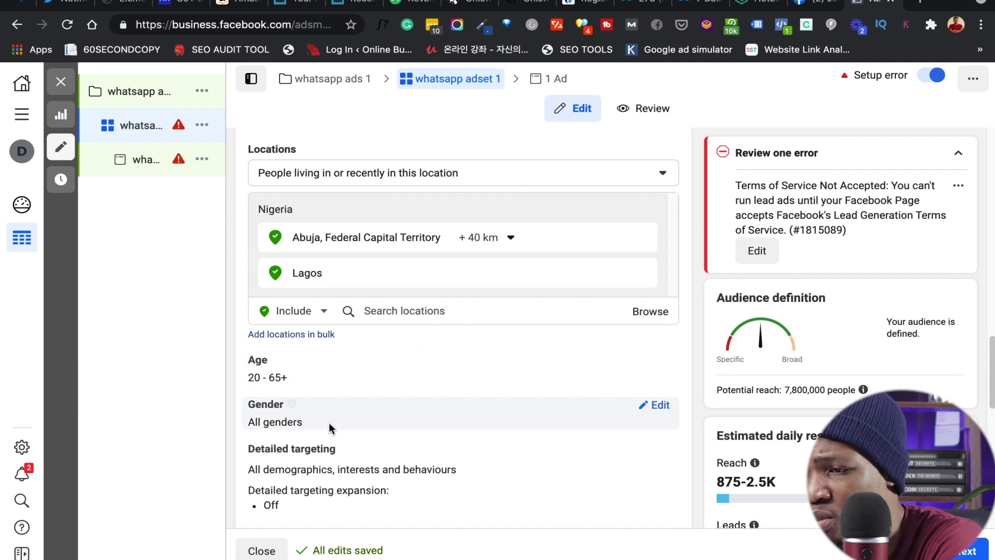
scroll(329, 422, "down", 2)
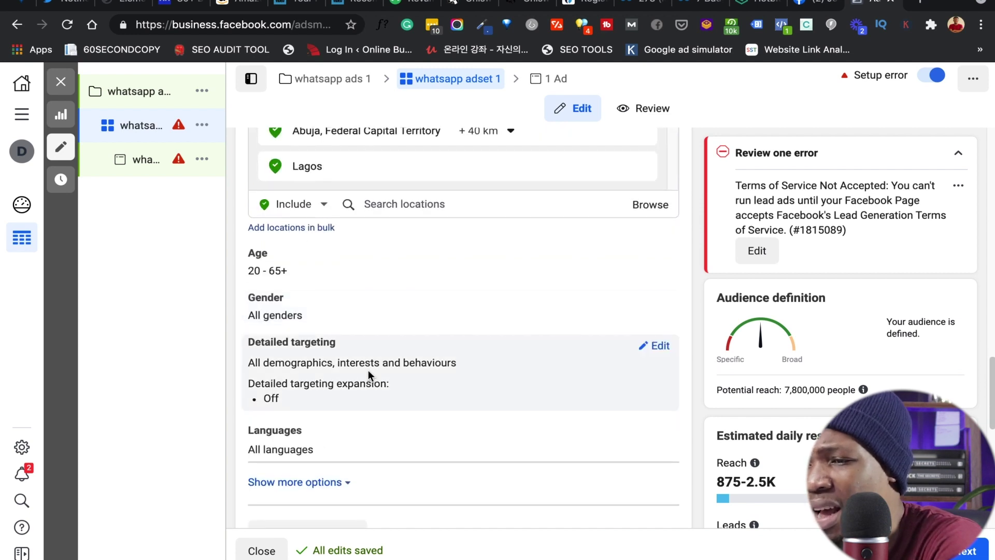
left_click(660, 346)
left_click(396, 382)
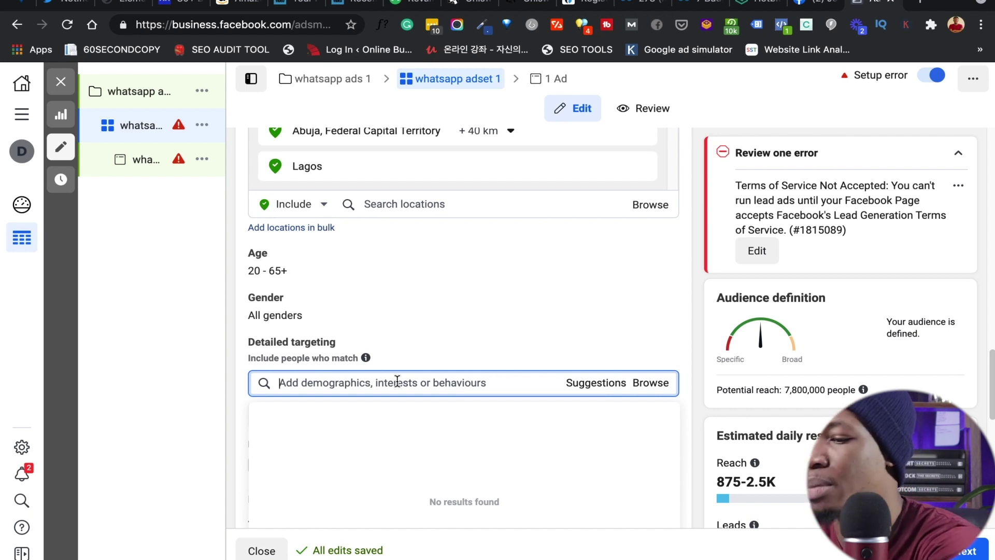
type("chef")
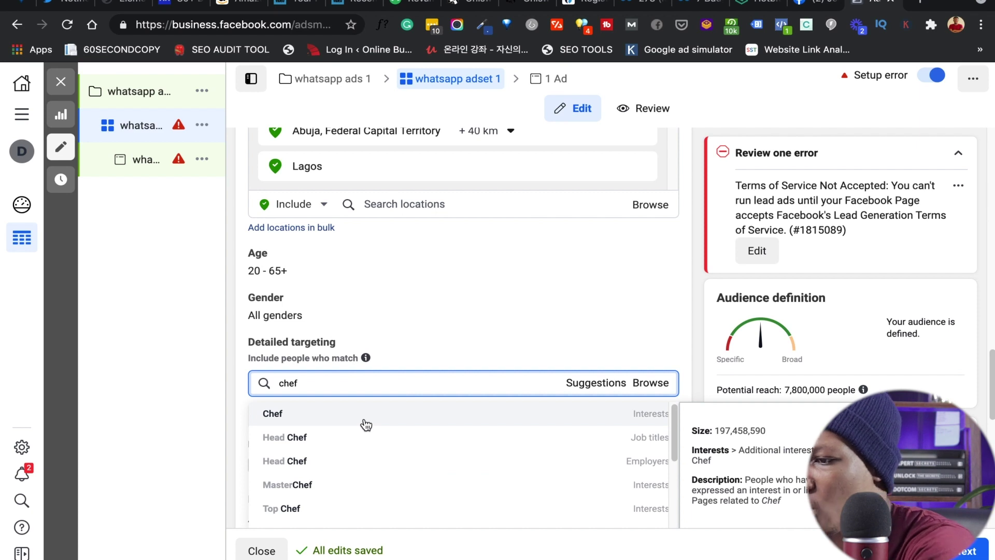
left_click(366, 425)
Step: Search the detailed targeting for "cook" and add the job title Cook
type("x")
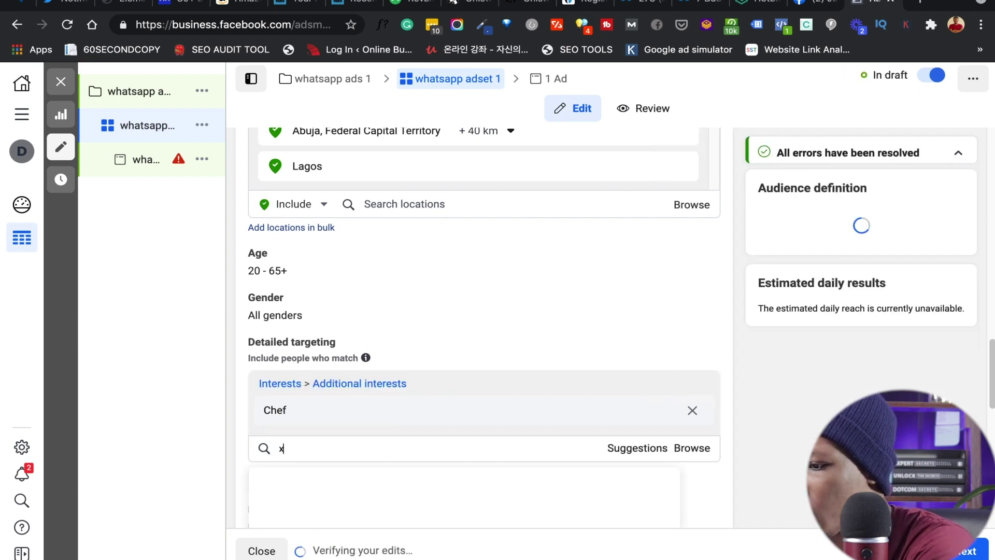
type("omi")
key("BackSpace")
key("BackSpace")
key("BackSpace")
key("BackSpace")
type("cooks")
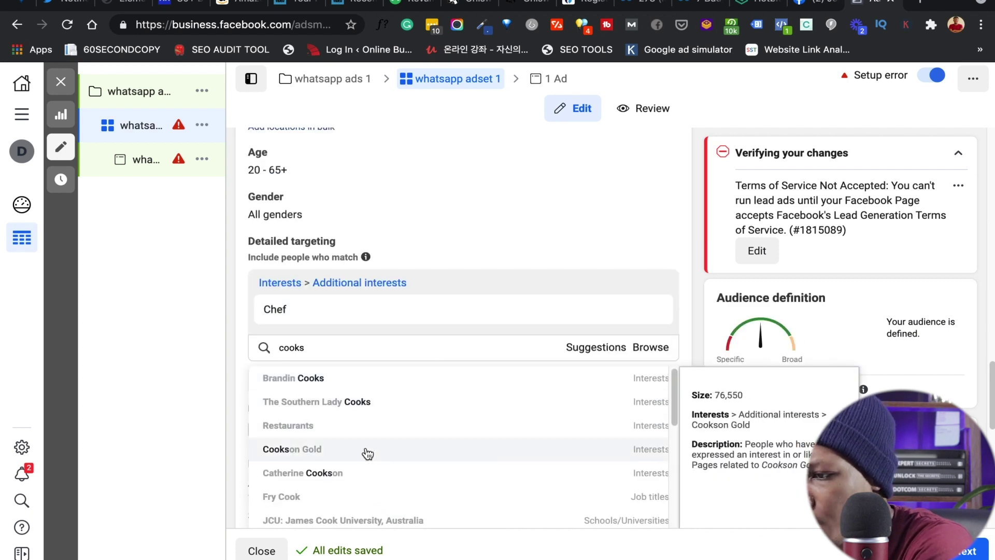
key("BackSpace")
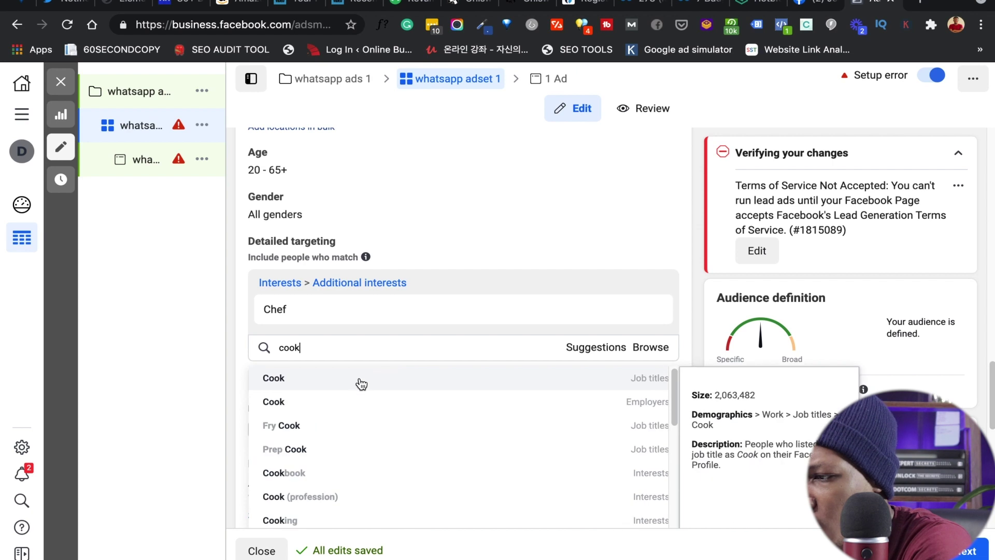
left_click(361, 384)
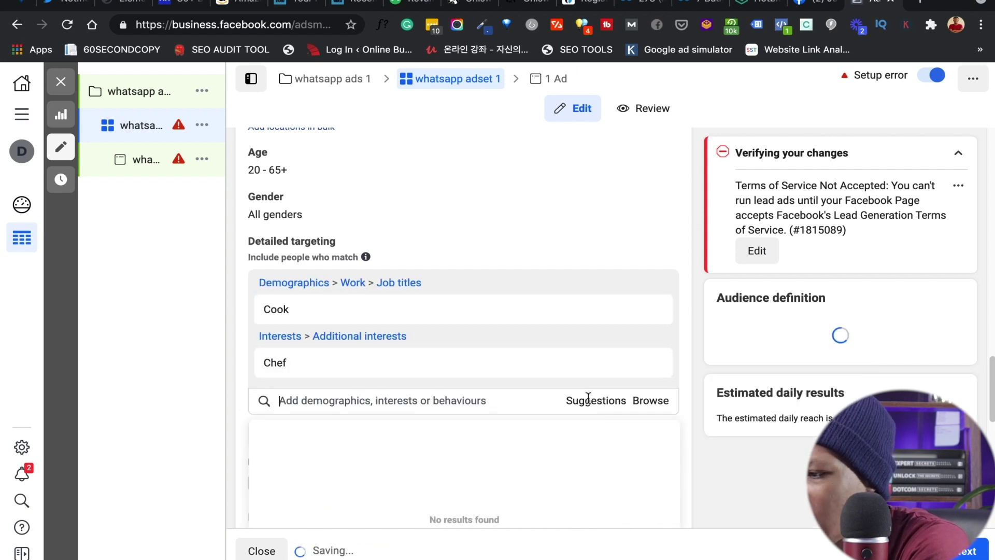
Step: Add the suggested targeting entries Cook (profession), Cooking Chef, Recipes and Restaurant Owner to the audience
left_click(605, 402)
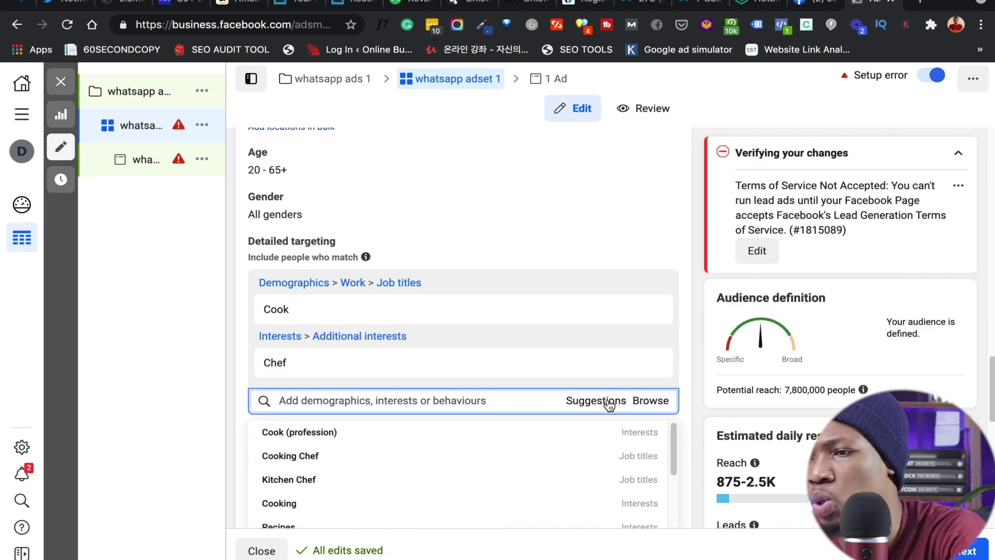
left_click(461, 435)
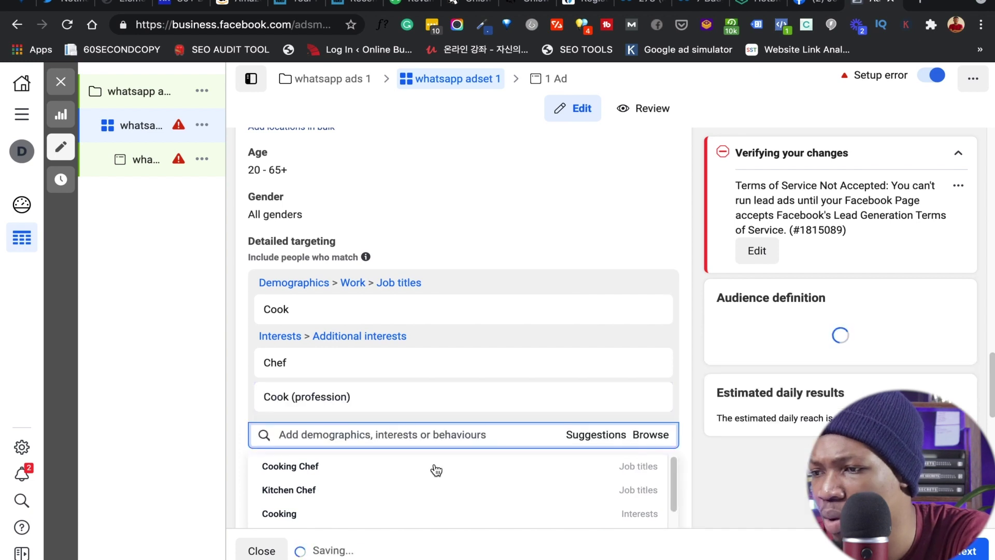
left_click(429, 476)
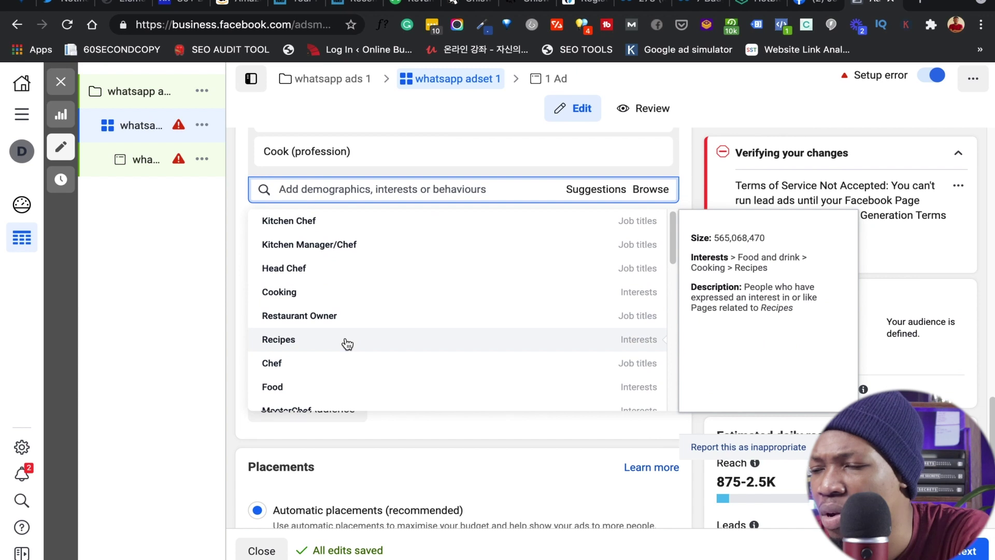
left_click(348, 344)
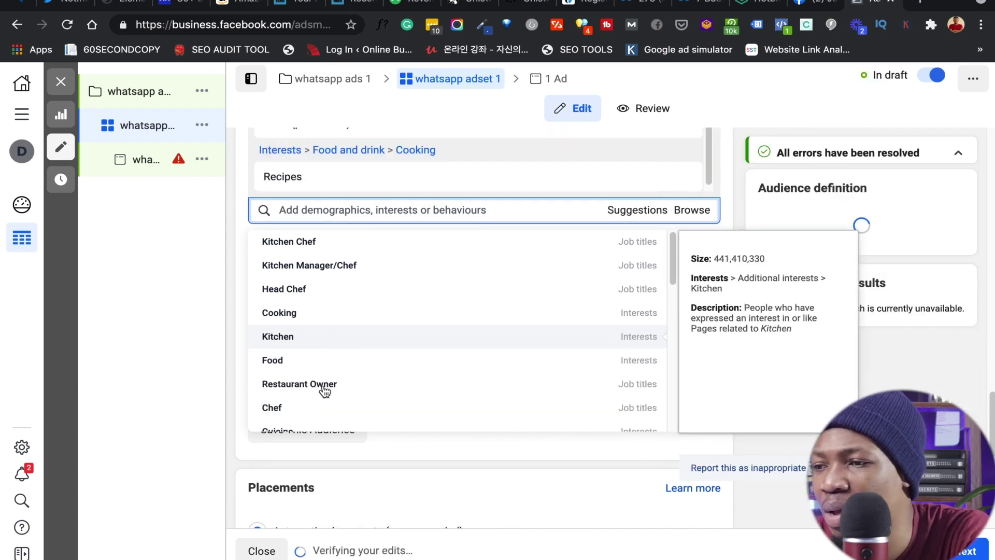
left_click(323, 384)
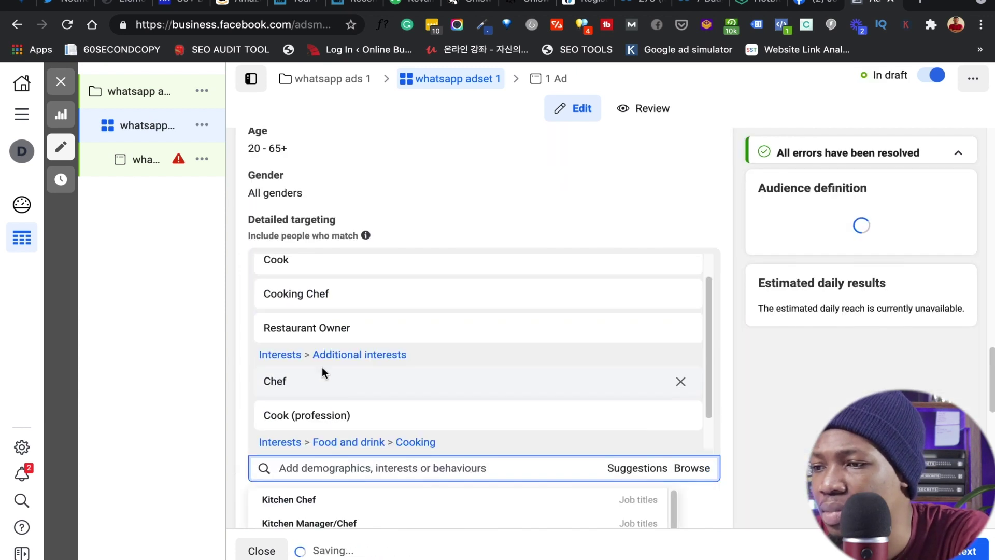
Step: Add the suggested job title Food and Beverage Manager and the interest Food to the detailed targeting
scroll(322, 469, "down", 4)
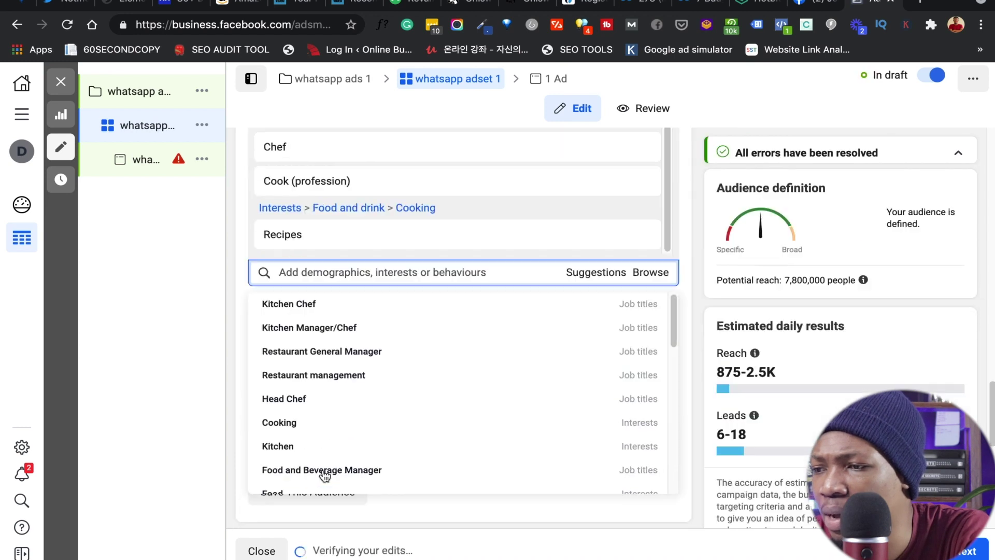
scroll(313, 423, "down", 3)
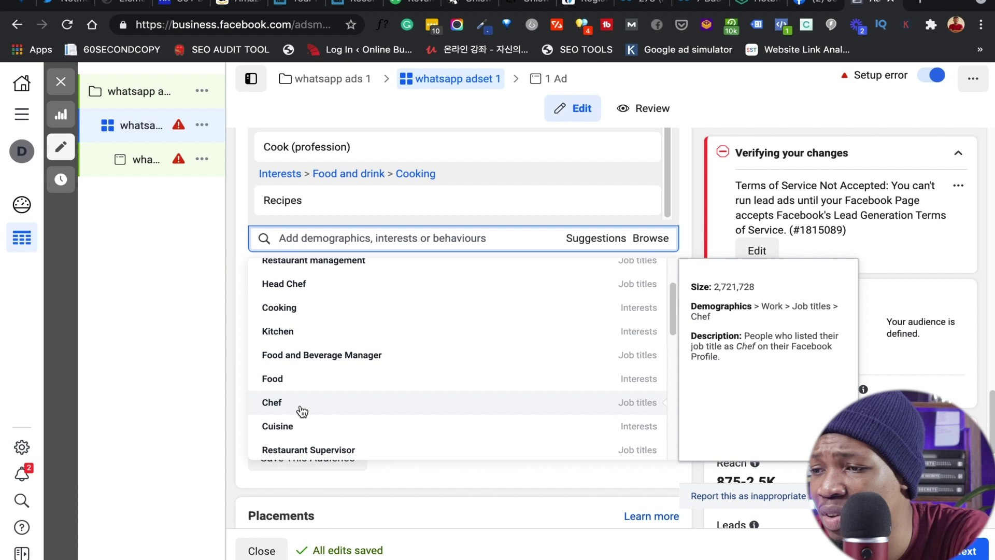
left_click(313, 355)
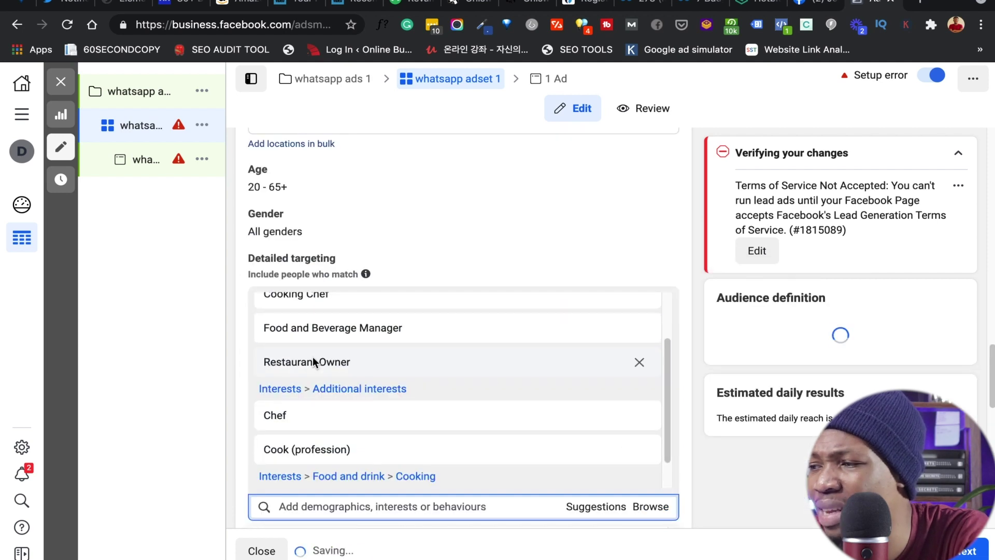
scroll(310, 403, "down", 1)
scroll(310, 403, "down", 5)
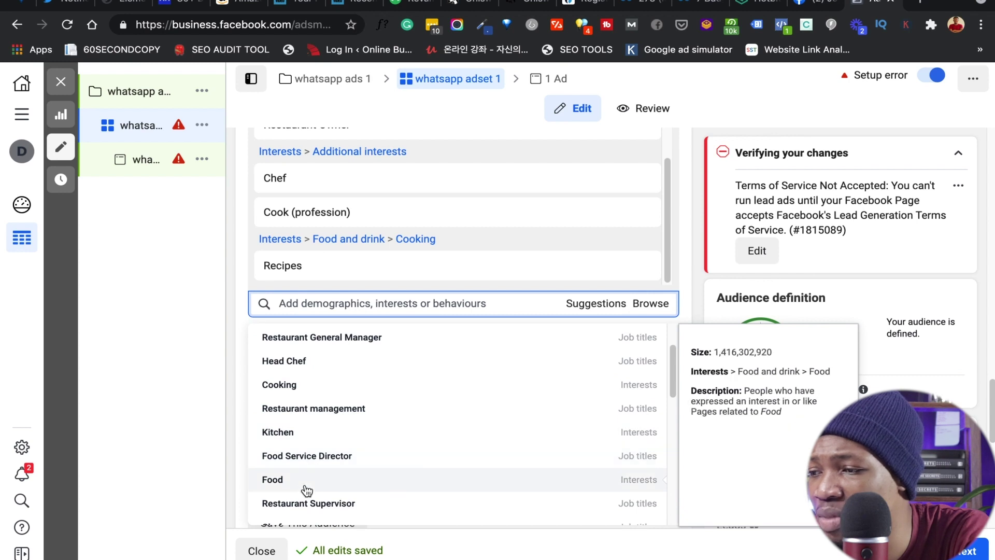
left_click(307, 487)
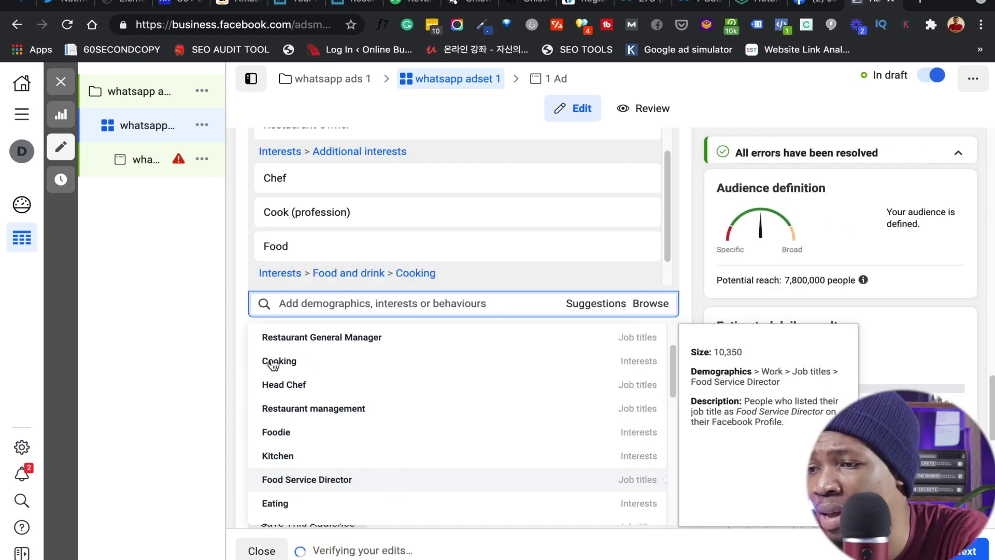
left_click(240, 353)
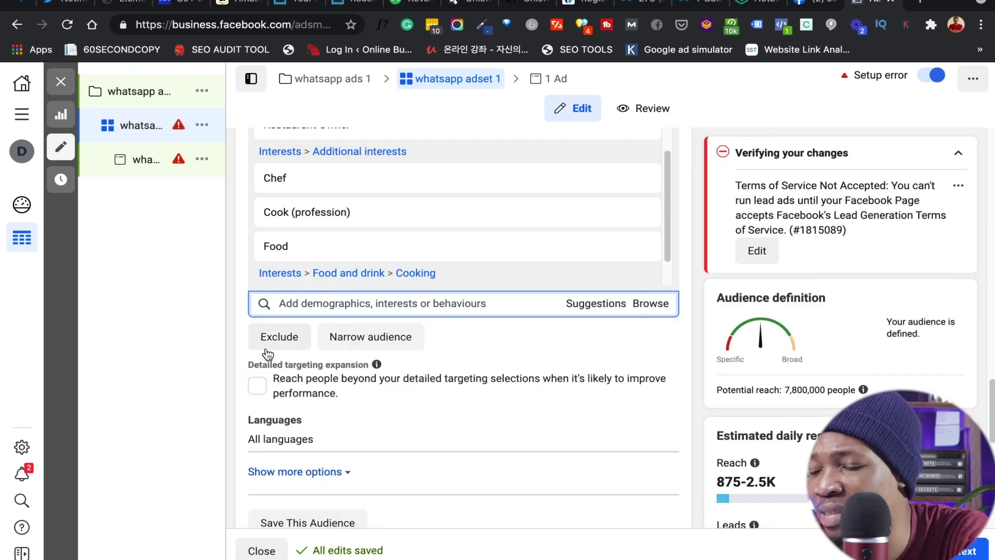
Step: Save this audience under the name "Jolly Recipes Whatsapp aud"
scroll(341, 390, "down", 2)
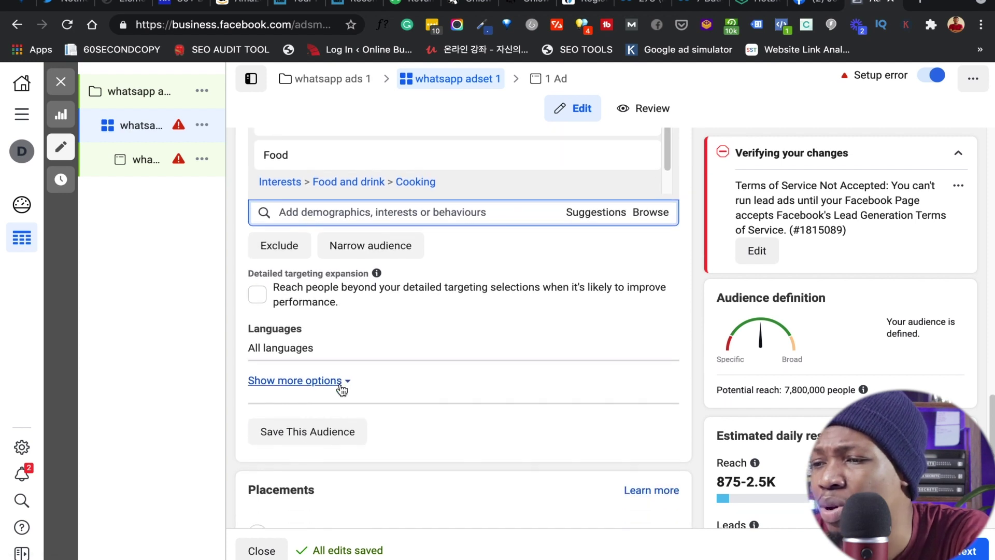
left_click(320, 434)
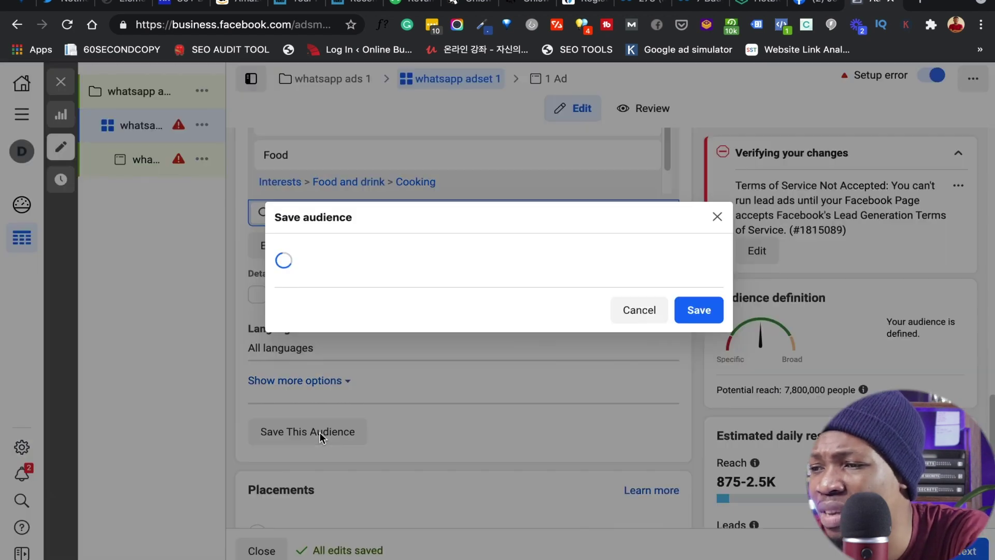
left_click(487, 228)
type("Whats")
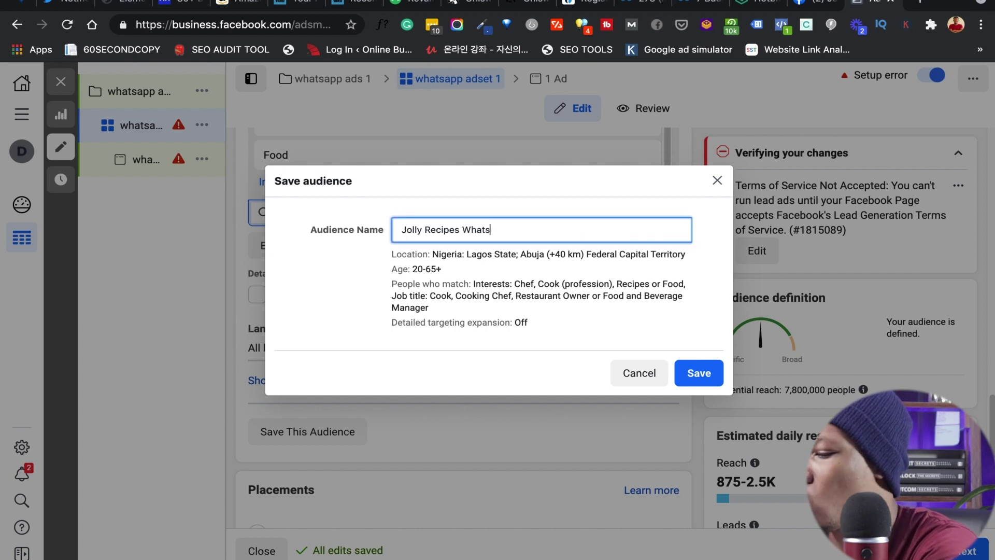
type("app aud")
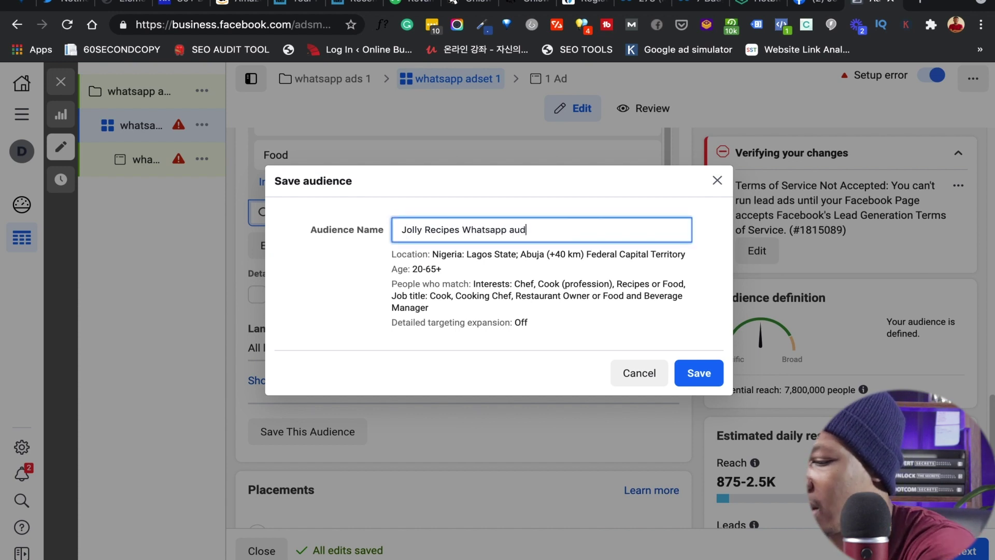
type(".")
left_click(684, 373)
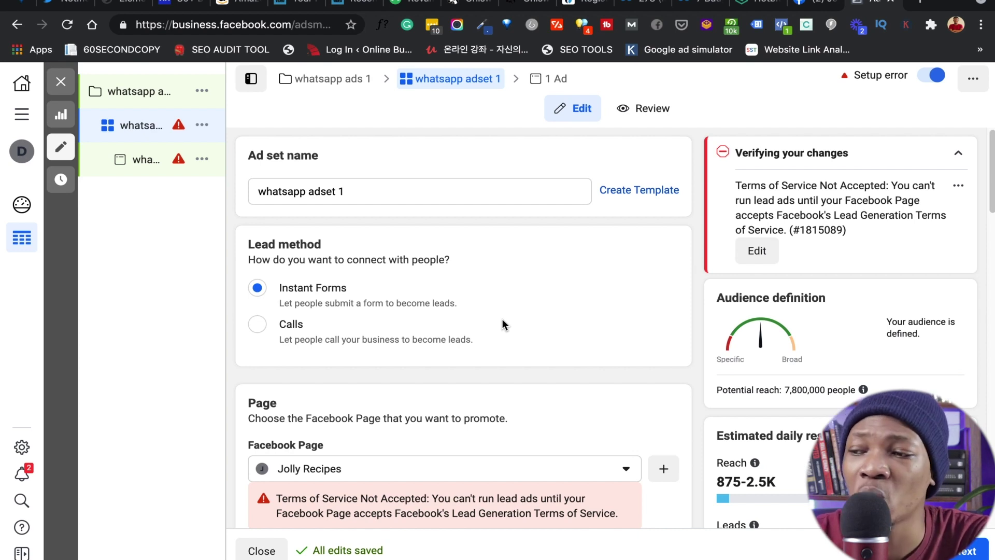
Step: Change the objective of the campaign "whatsapp ads 1" back to Traffic, accepting the settings change, and reopen the ad set "whatsapp adset 1"
mouse_move(129, 99)
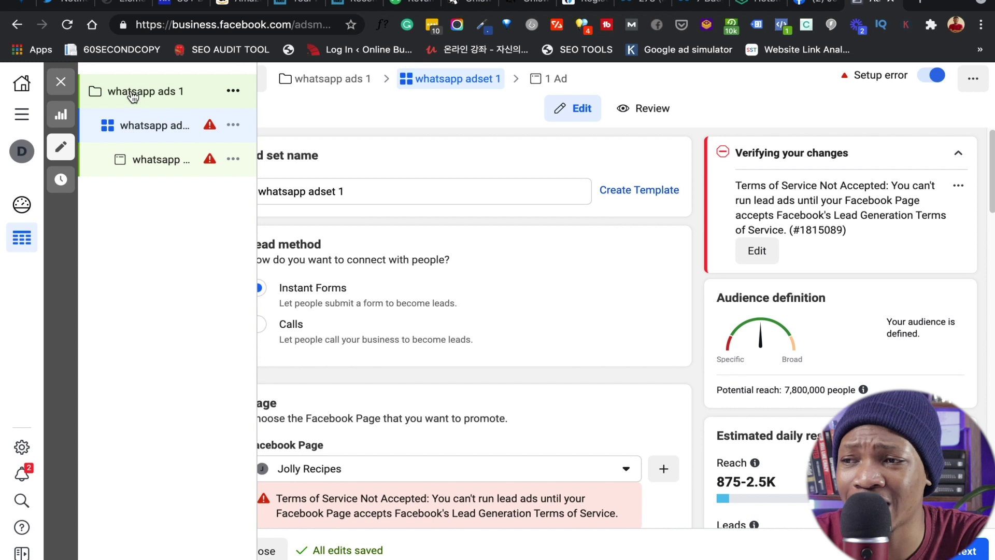
left_click(133, 97)
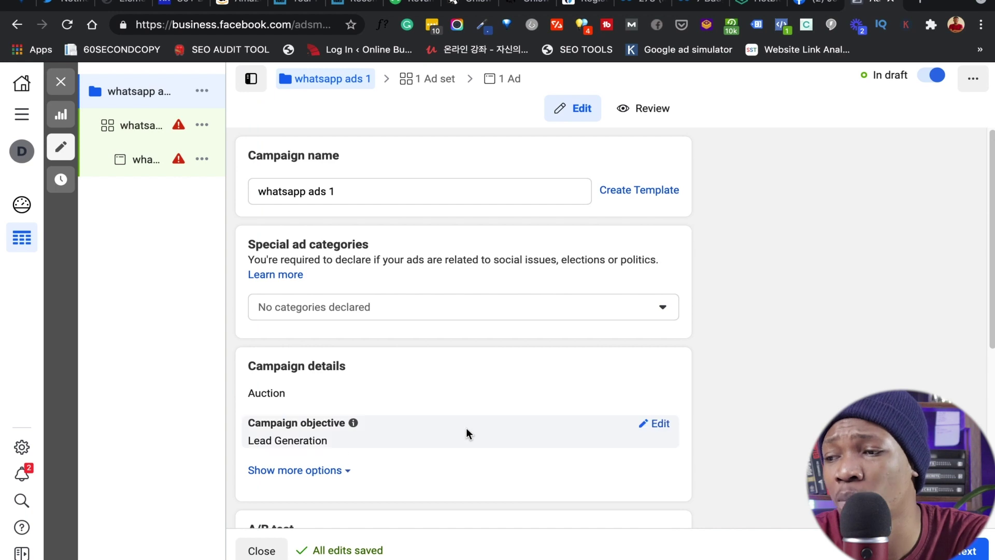
left_click(661, 425)
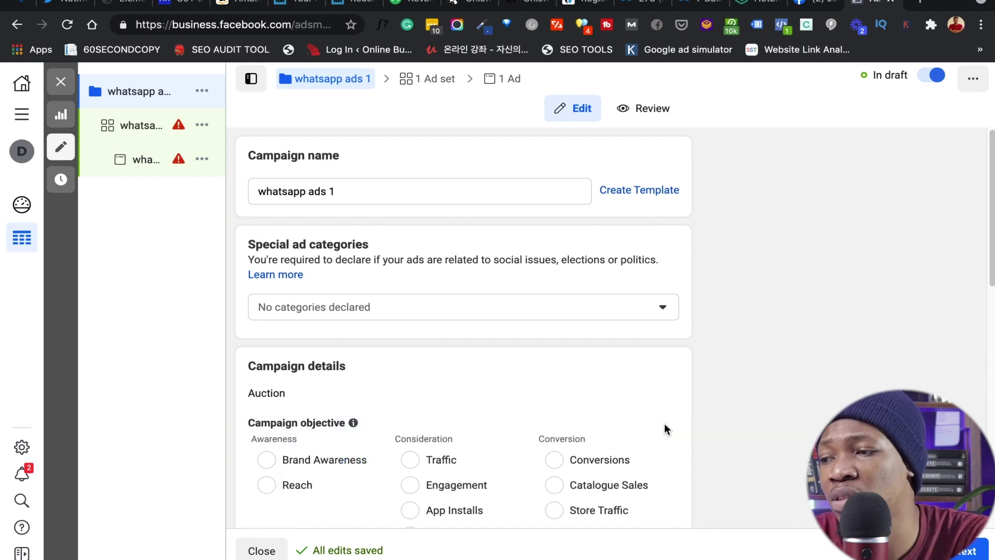
left_click(415, 459)
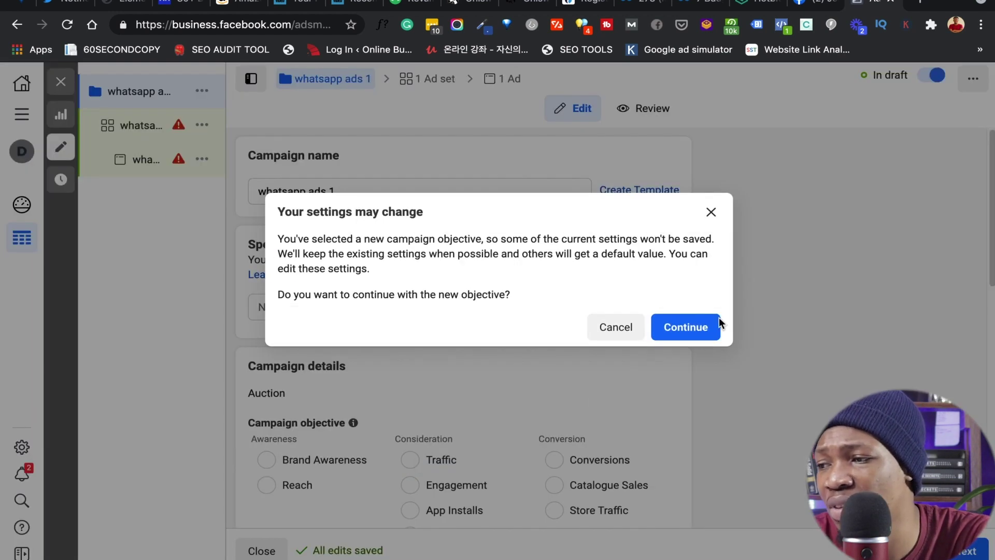
left_click(698, 328)
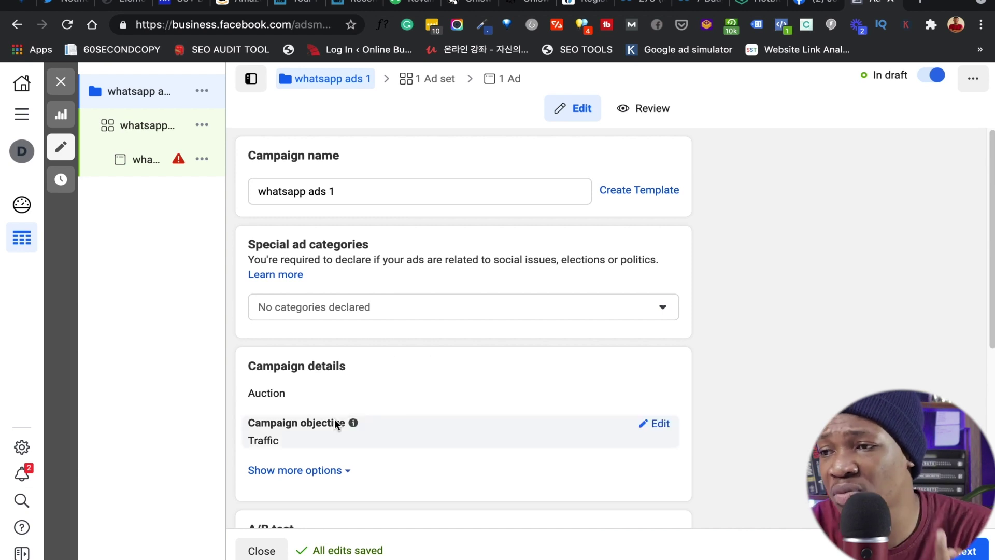
scroll(334, 422, "down", 2)
scroll(334, 422, "up", 2)
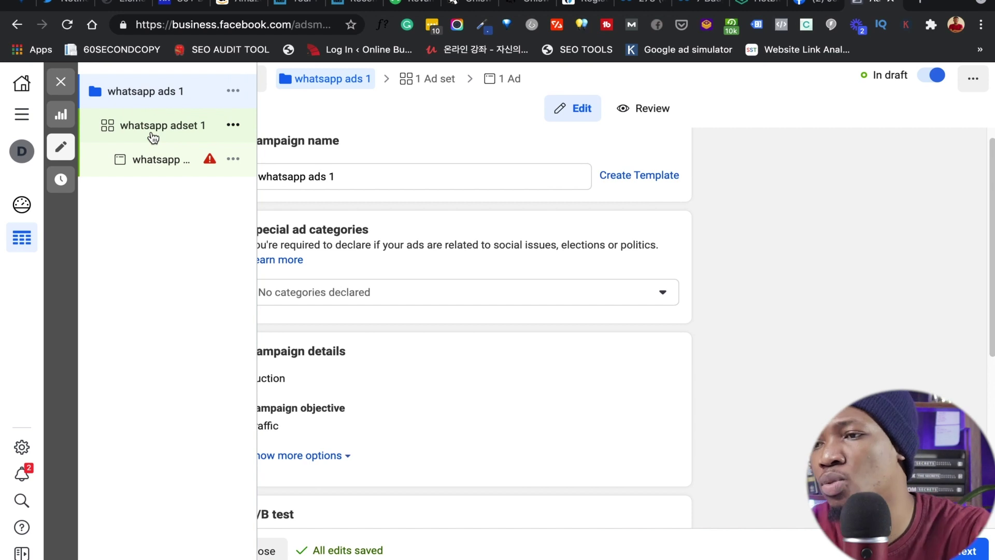
left_click(153, 136)
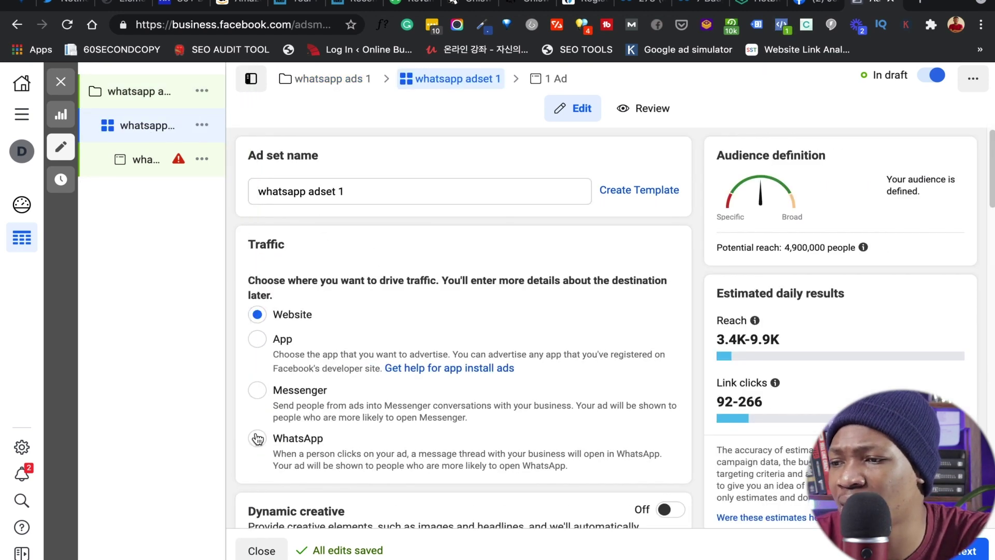
Step: Set the ad set's traffic destination to WhatsApp and select the Jolly Recipes page
left_click(257, 439)
scroll(285, 380, "down", 2)
left_click(302, 360)
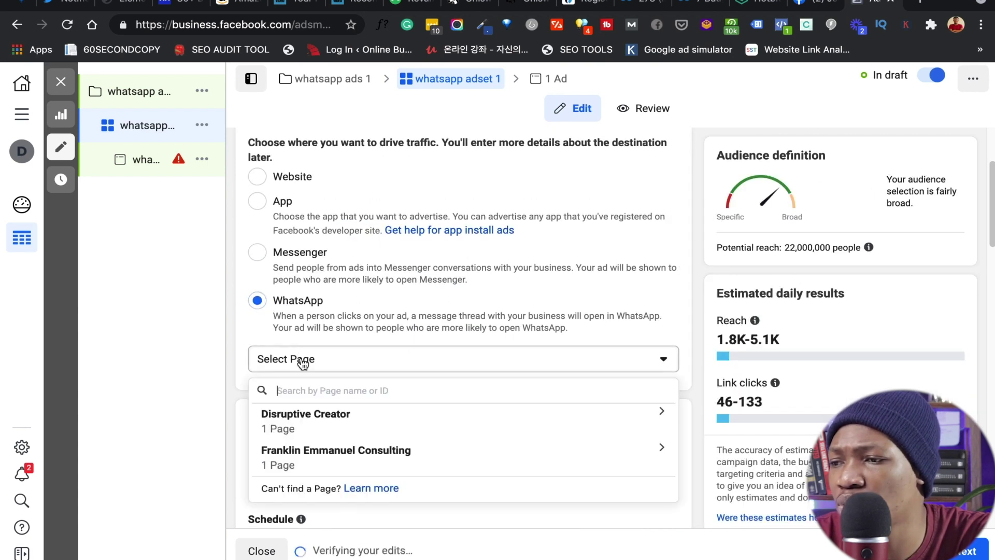
left_click(300, 431)
left_click(303, 460)
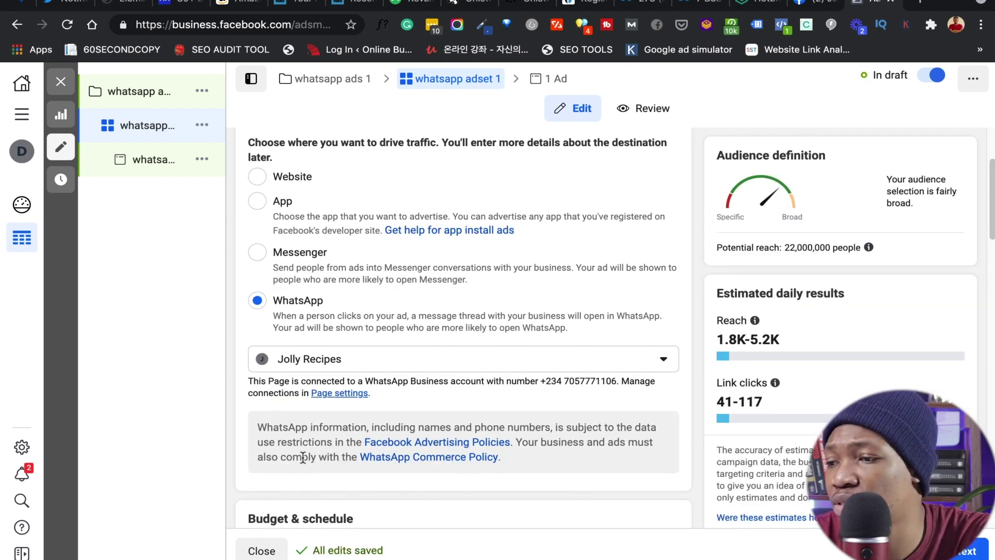
Step: Set the ad set's daily budget to ₦2000
scroll(302, 456, "down", 5)
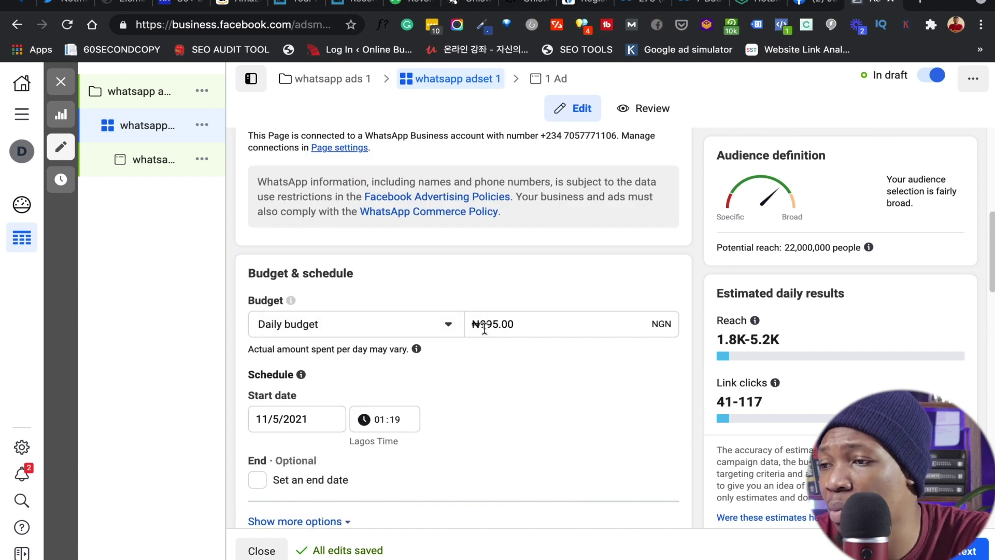
left_click_drag(477, 323, 518, 325)
type("2000")
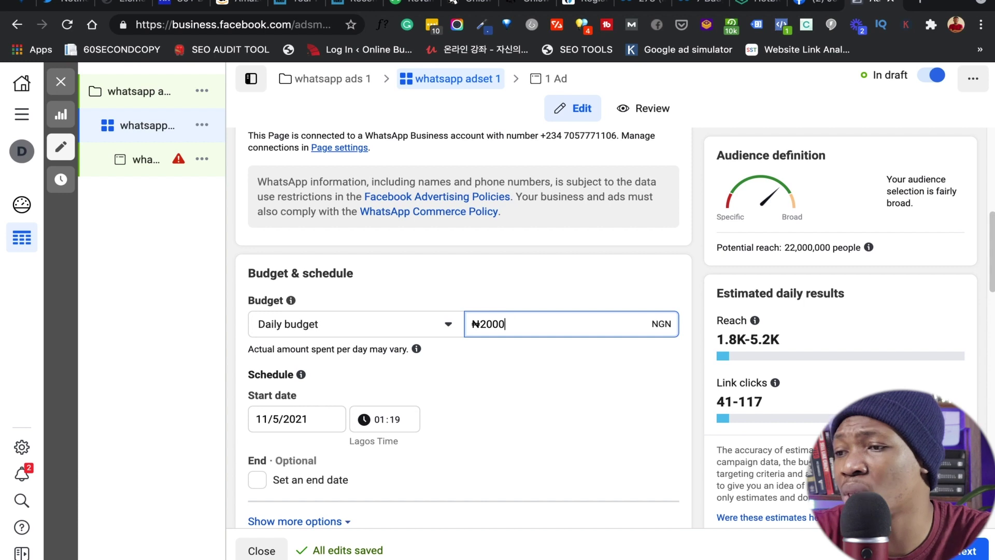
Step: Apply the saved audience "Jolly Recipes Whatsapp aud." to the ad set and review its details
scroll(465, 392, "down", 3)
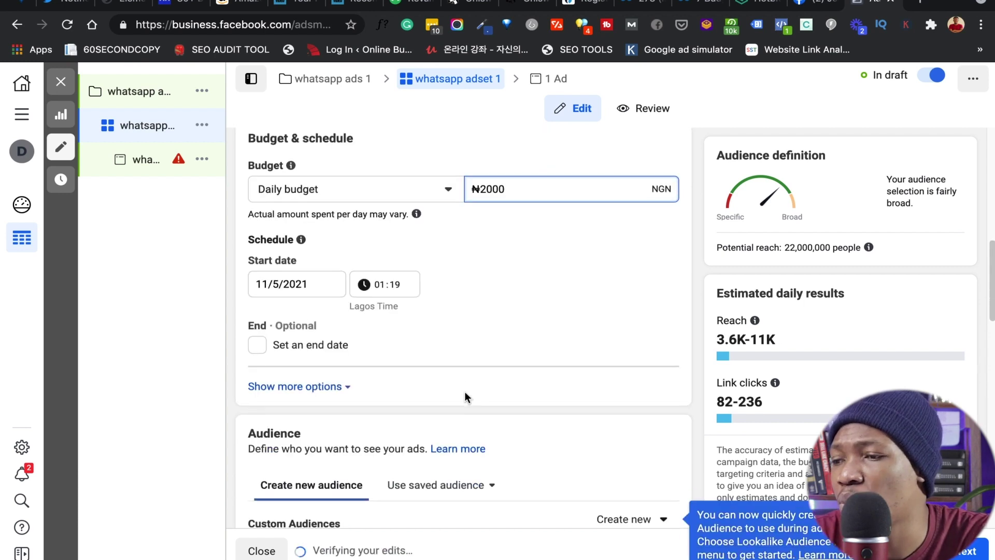
scroll(465, 394, "down", 5)
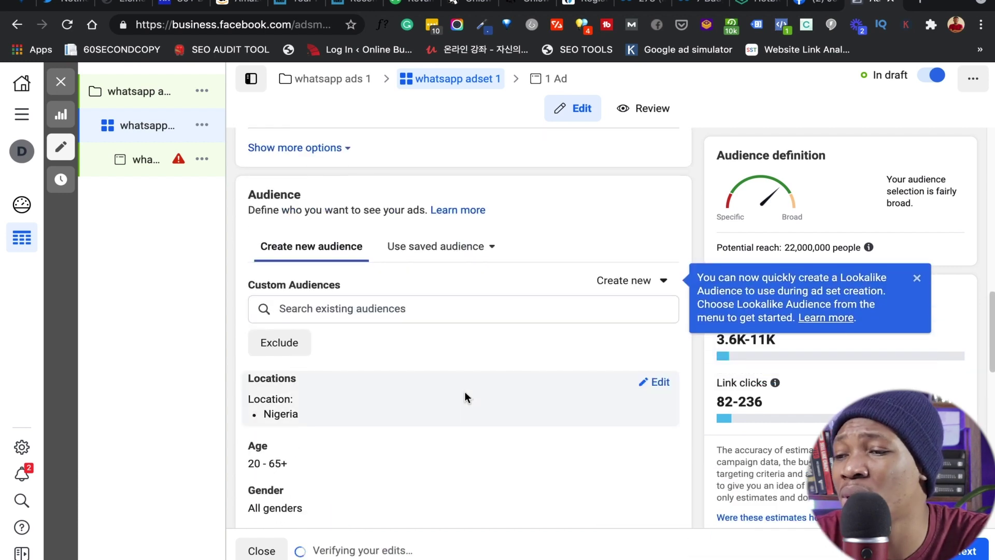
scroll(464, 397, "down", 1)
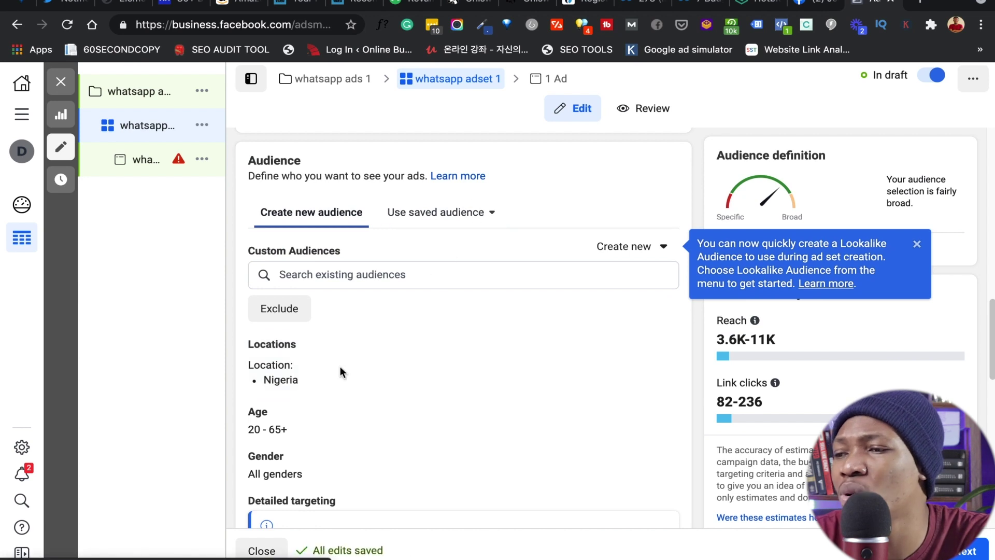
left_click(456, 218)
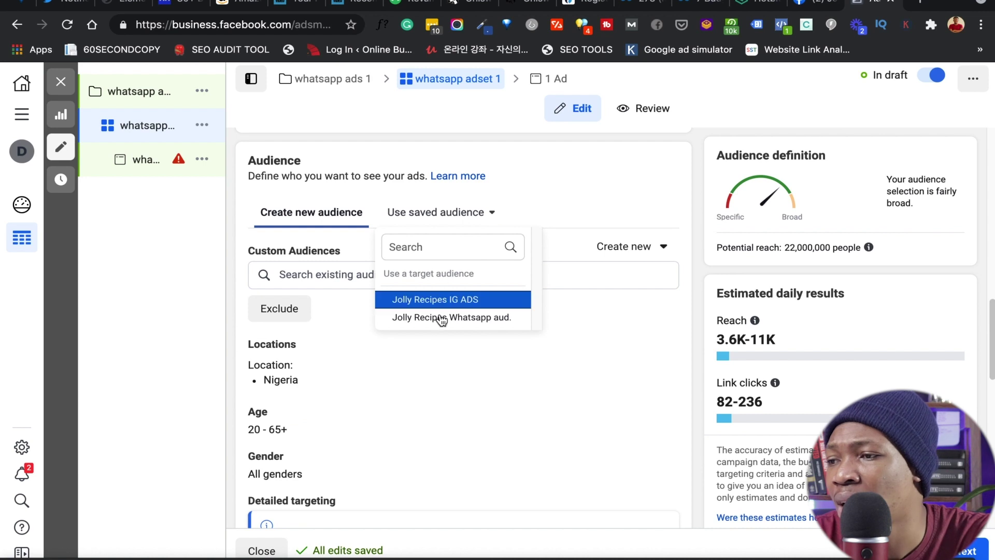
mouse_move(439, 329)
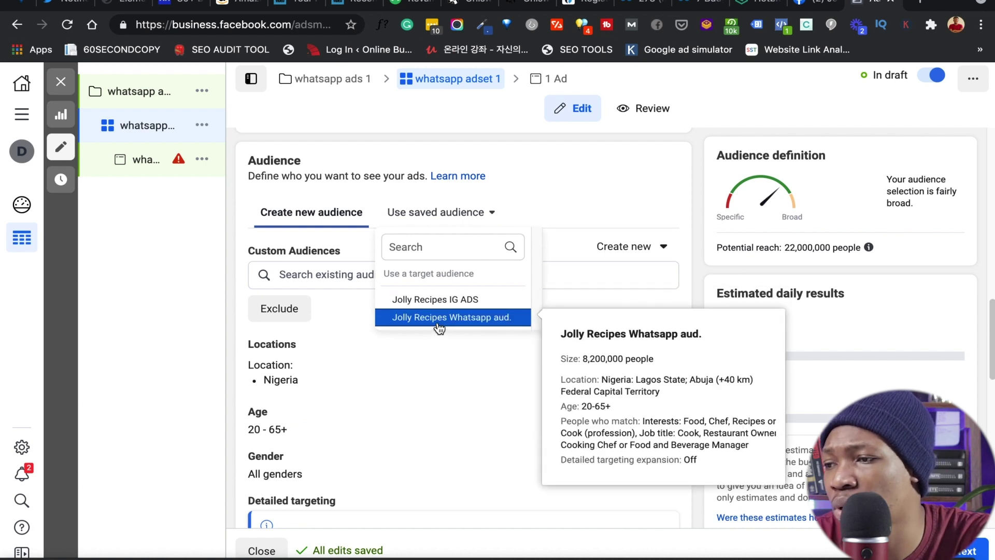
left_click(440, 318)
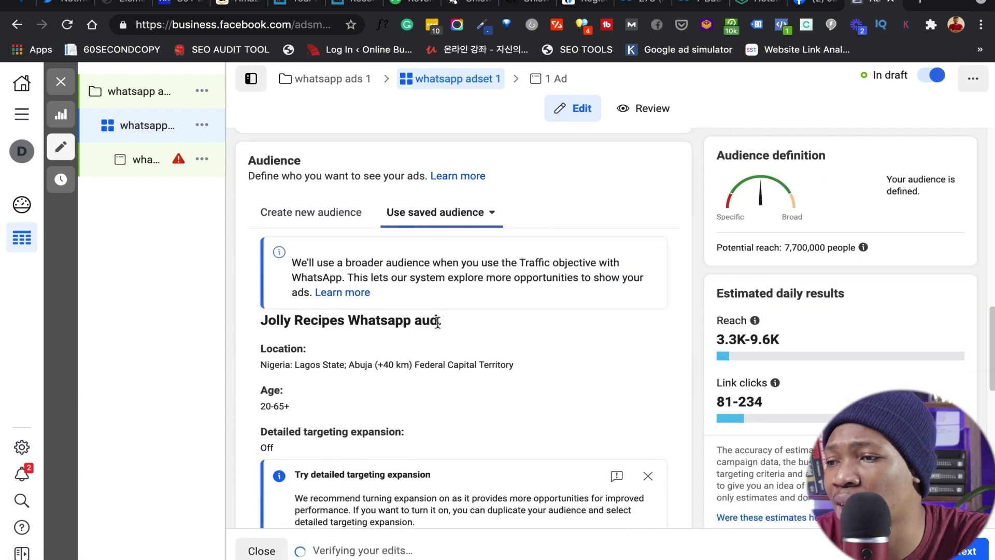
scroll(438, 322, "down", 2)
scroll(437, 322, "down", 2)
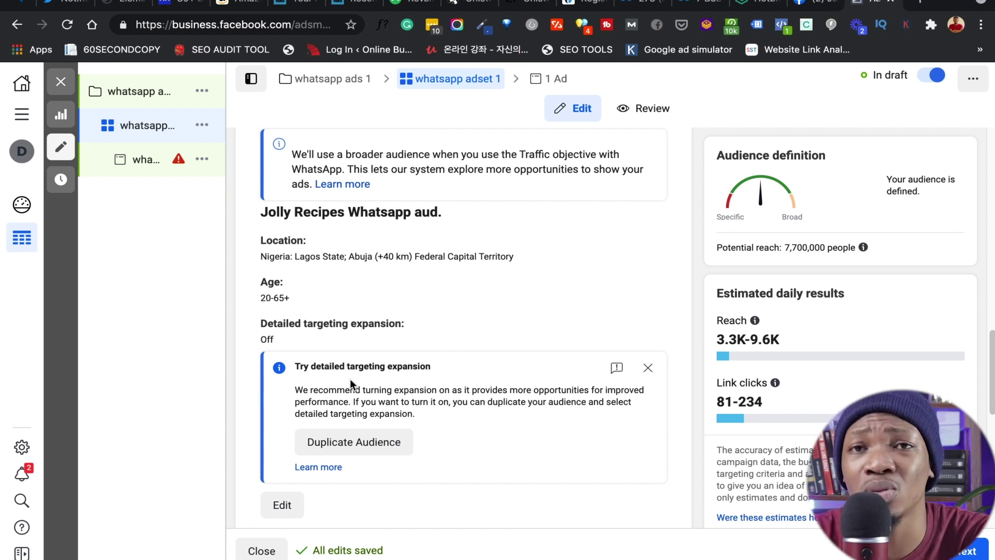
Step: Switch the ad set from automatic to manual placements
scroll(350, 378, "down", 6)
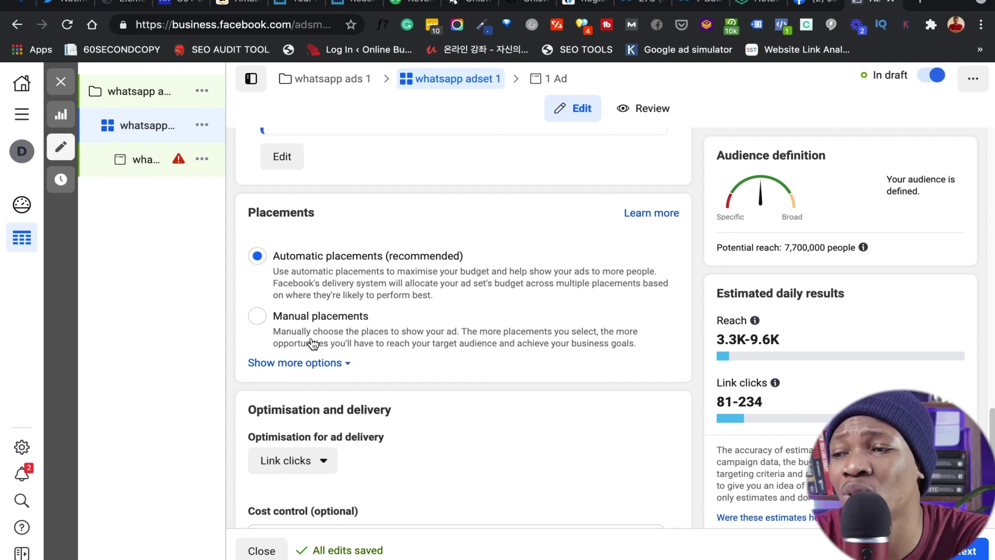
scroll(312, 343, "down", 1)
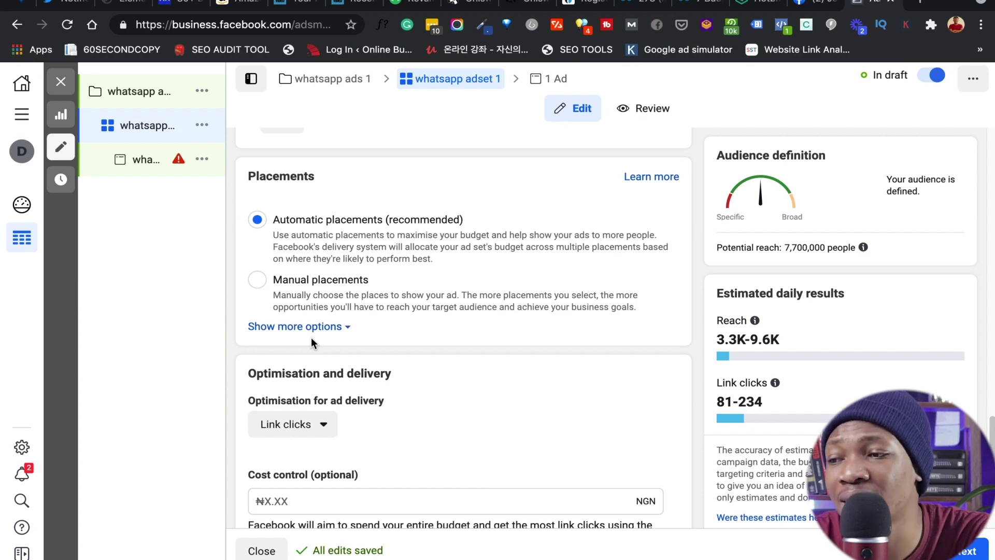
left_click(259, 283)
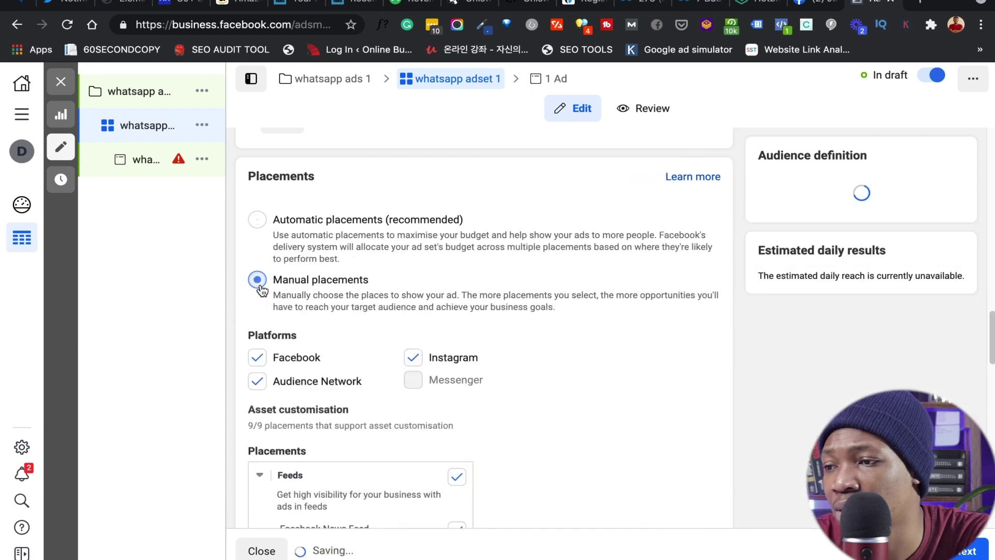
scroll(260, 284, "down", 2)
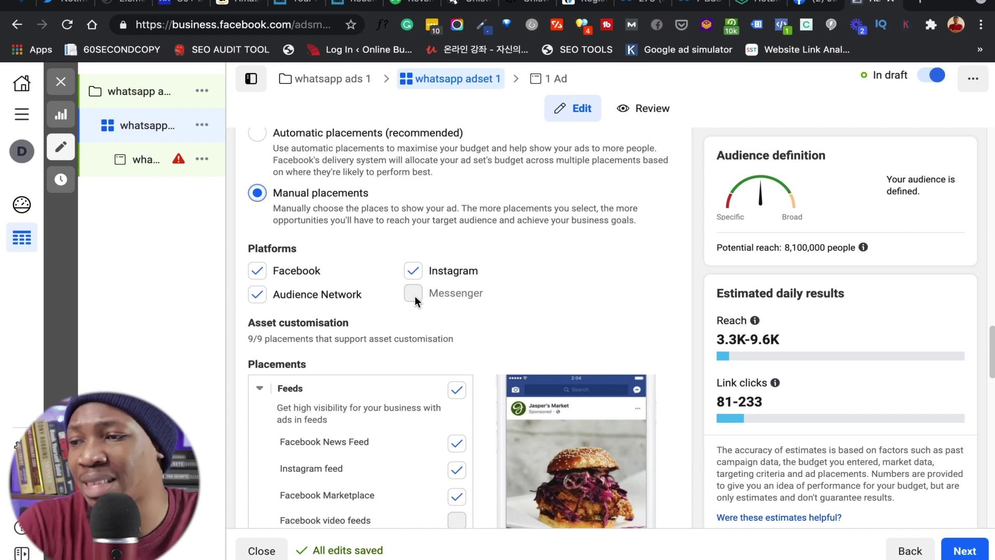
left_click(414, 271)
left_click(415, 272)
left_click(262, 297)
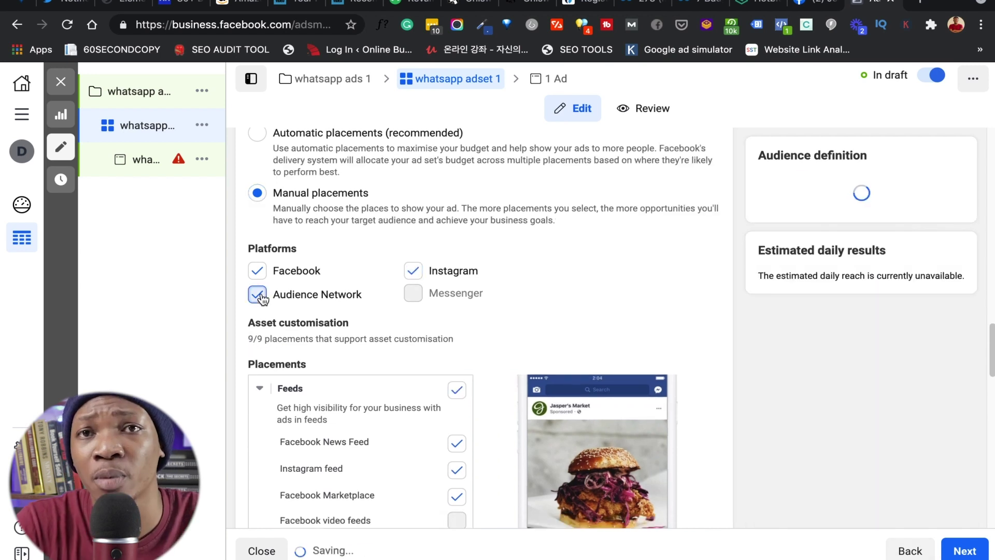
left_click(262, 296)
Step: Proceed from the ad set to the ad "whatsapp ads 1" and dismiss the carousel ad recommendation
scroll(262, 296, "down", 10)
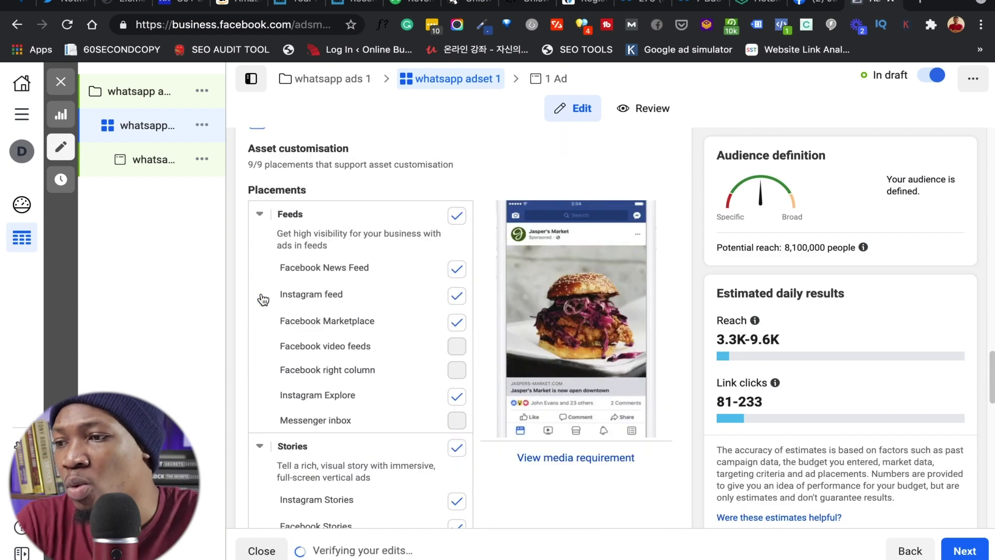
scroll(261, 295, "down", 7)
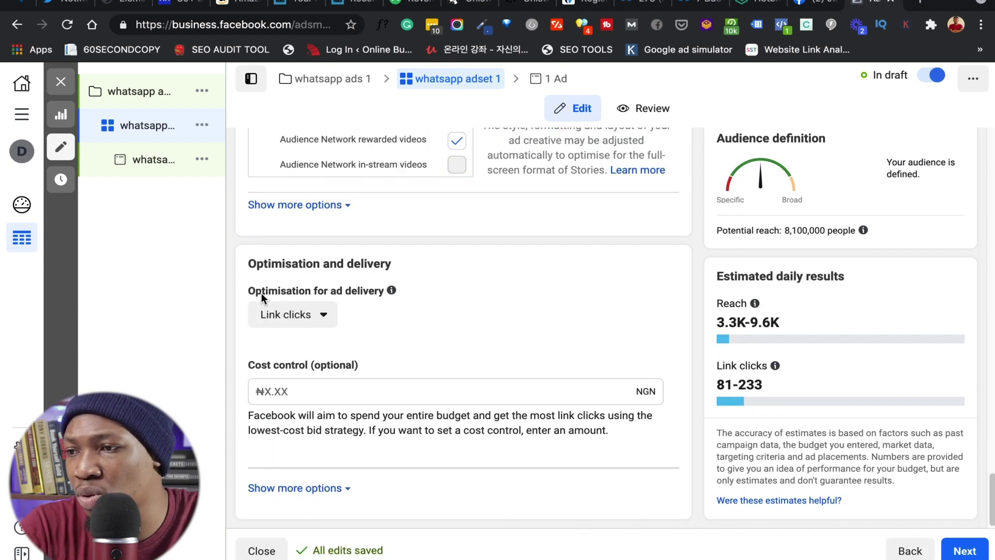
left_click(962, 553)
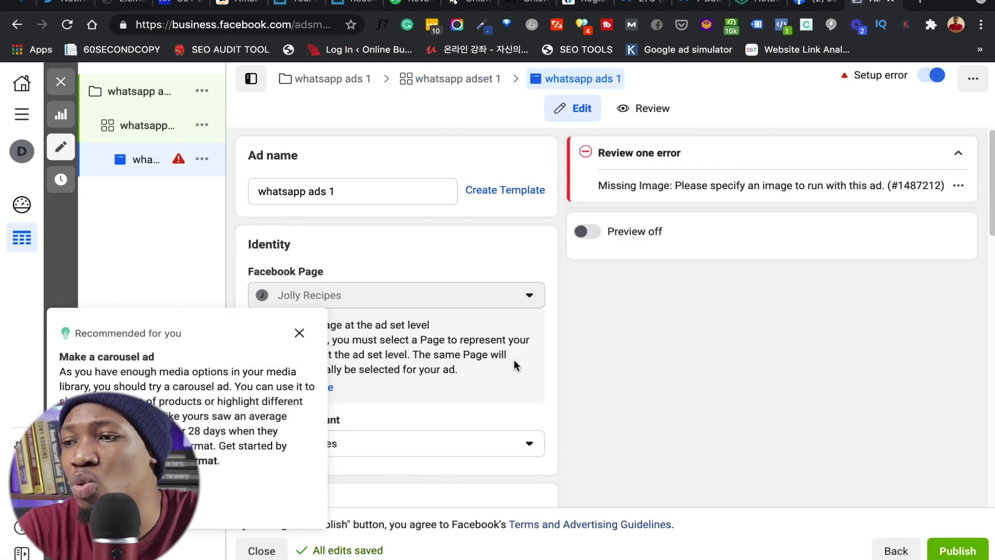
left_click(300, 333)
Step: Add the 1080 × 1080 "New Menu Special" account video to the ad creative, accepting the default crop and aspect ratio adjustments
scroll(300, 331, "down", 1)
scroll(300, 332, "down", 3)
scroll(300, 331, "down", 1)
scroll(313, 207, "down", 2)
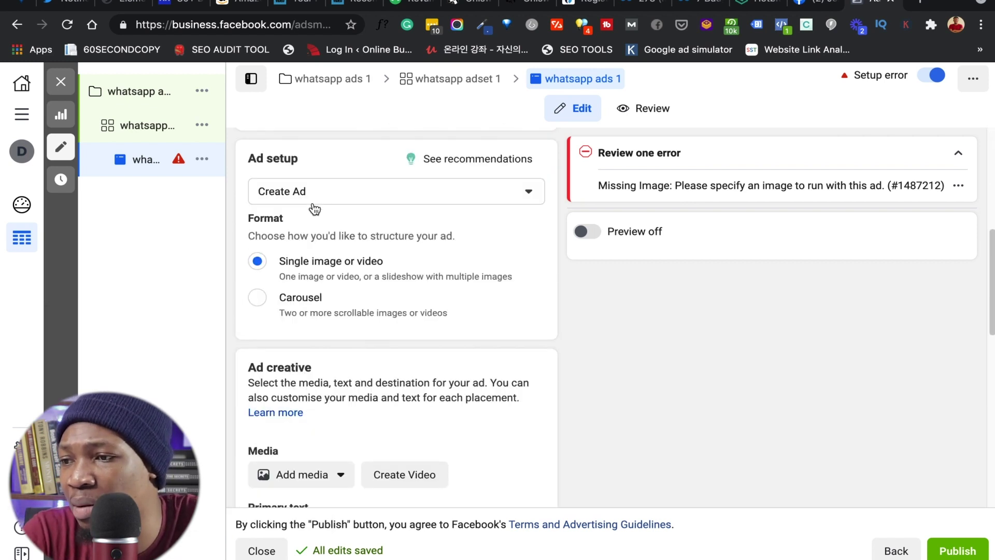
scroll(314, 209, "down", 1)
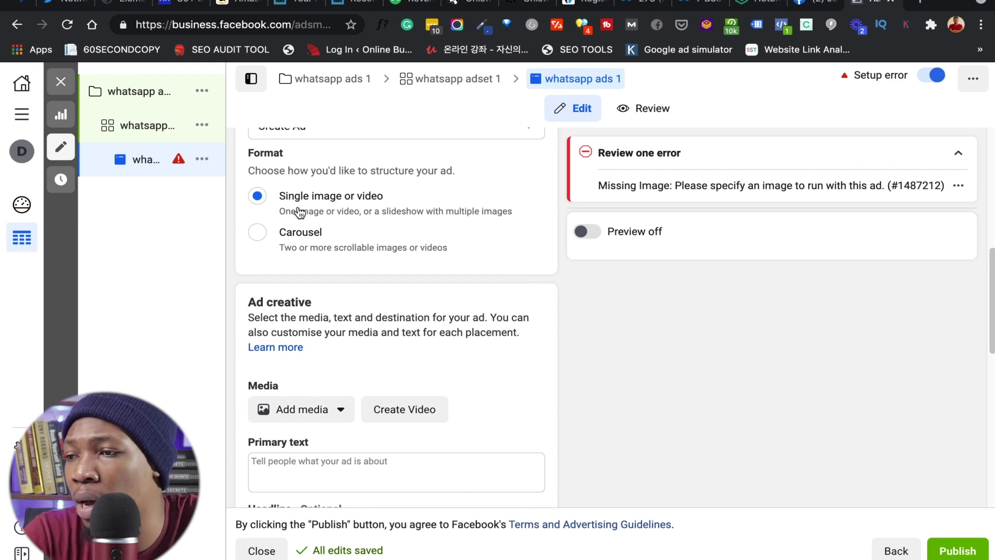
scroll(299, 213, "down", 3)
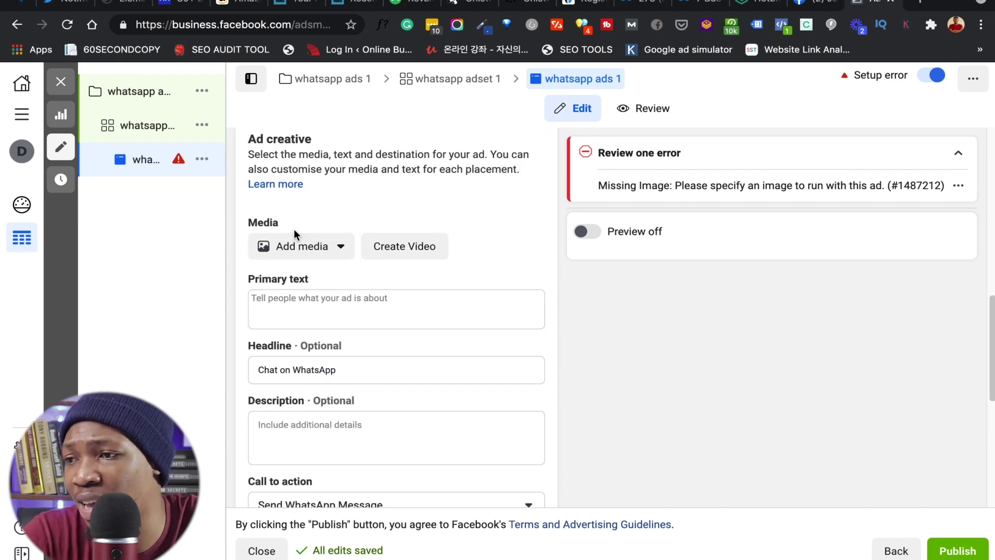
left_click(303, 253)
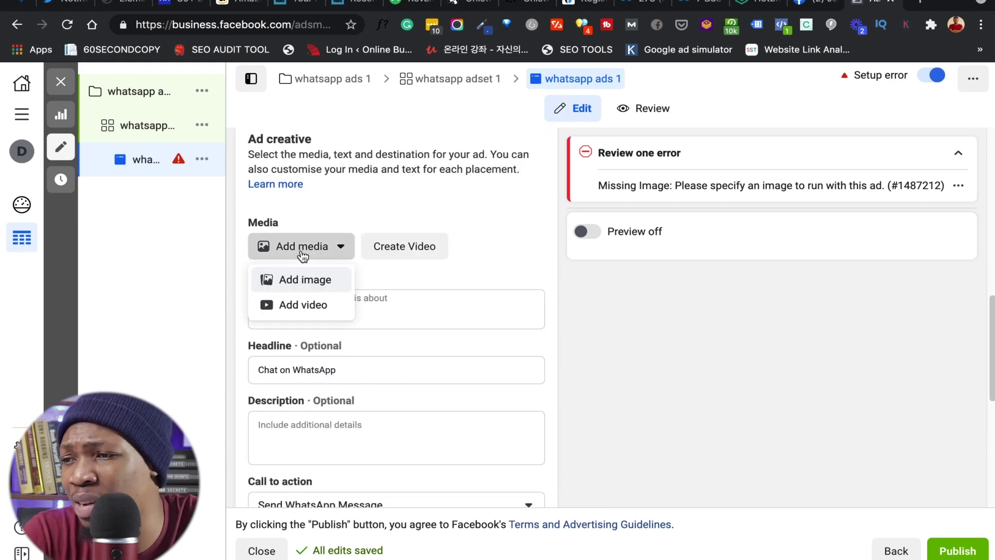
left_click(317, 305)
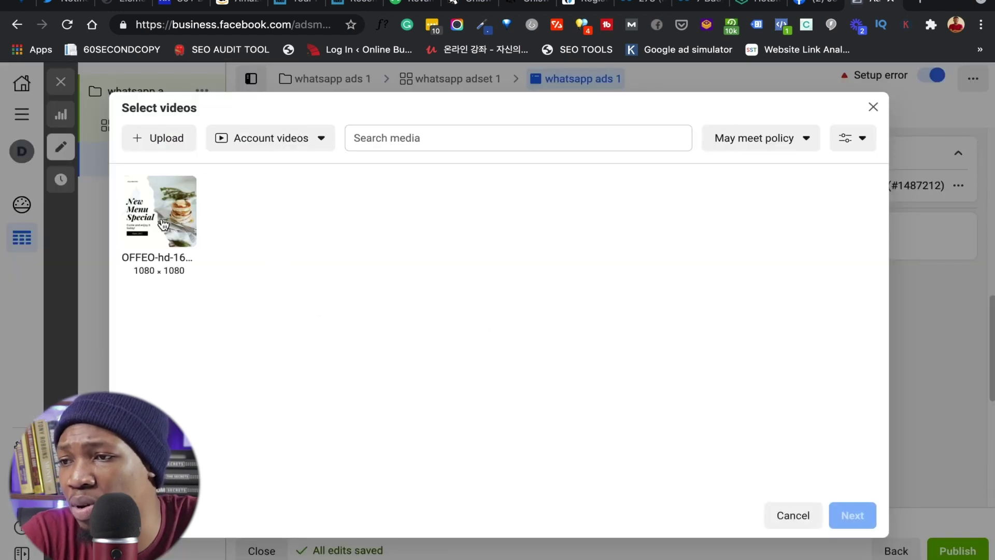
left_click(159, 220)
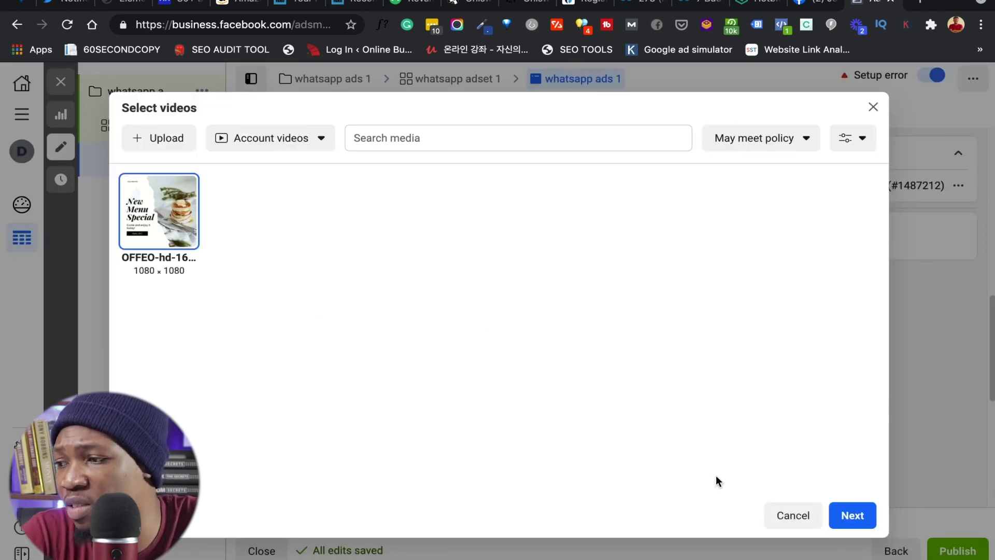
left_click(852, 517)
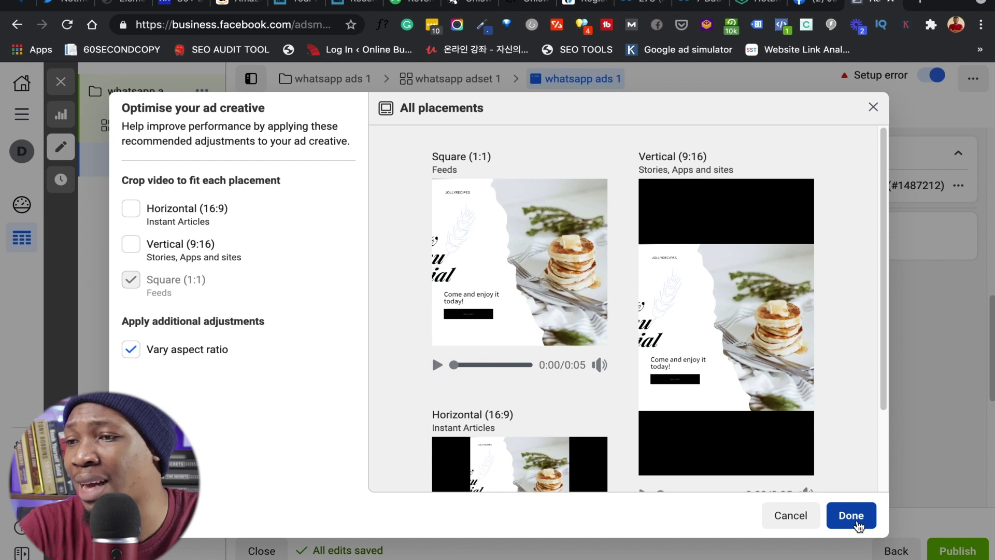
left_click(857, 519)
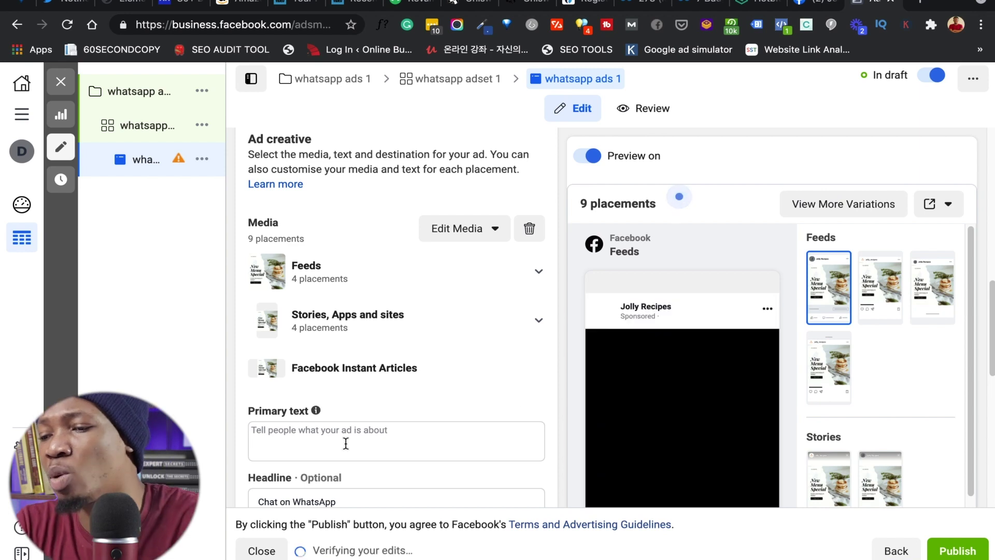
Step: Review the ad's primary text, headline, description and call to action settings
left_click(347, 441)
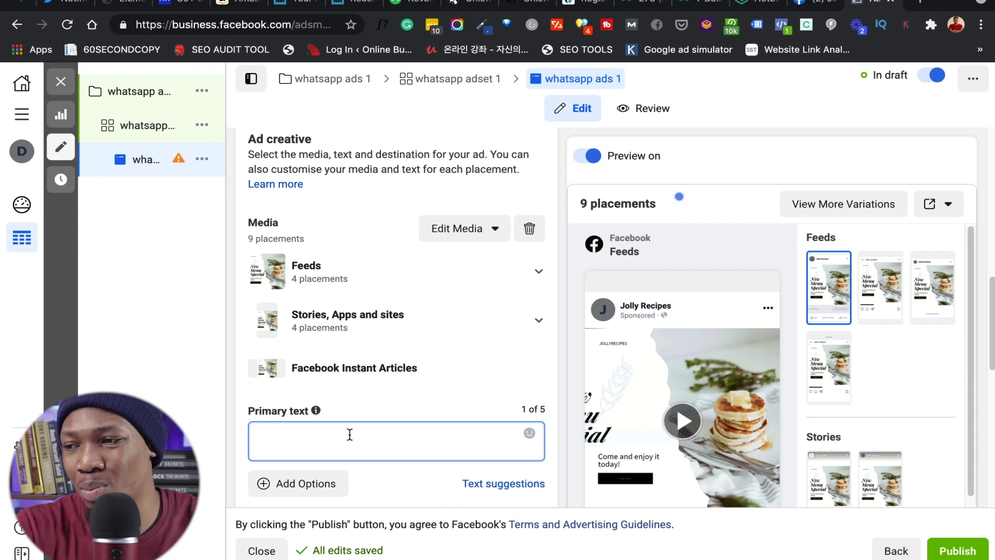
scroll(350, 434, "down", 2)
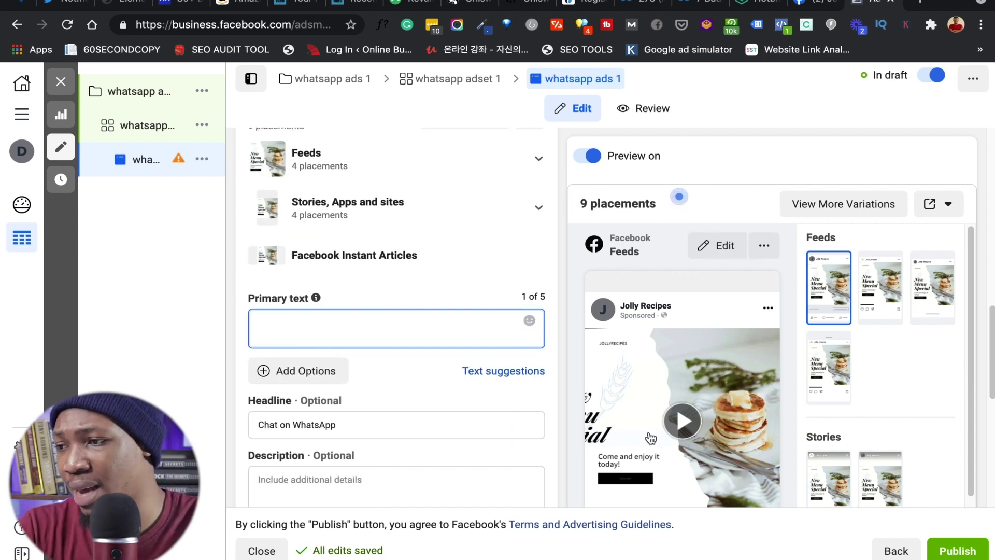
scroll(651, 435, "down", 3)
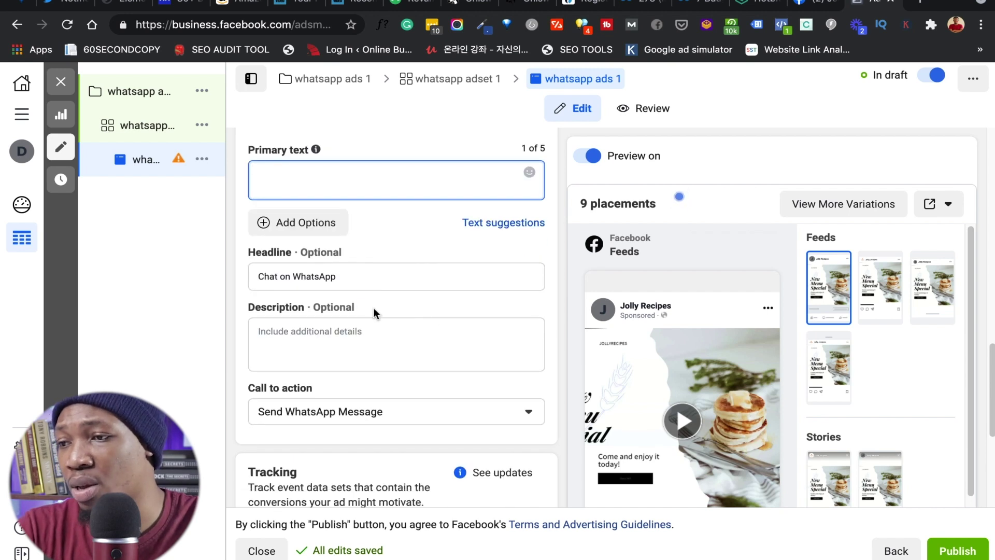
mouse_move(362, 306)
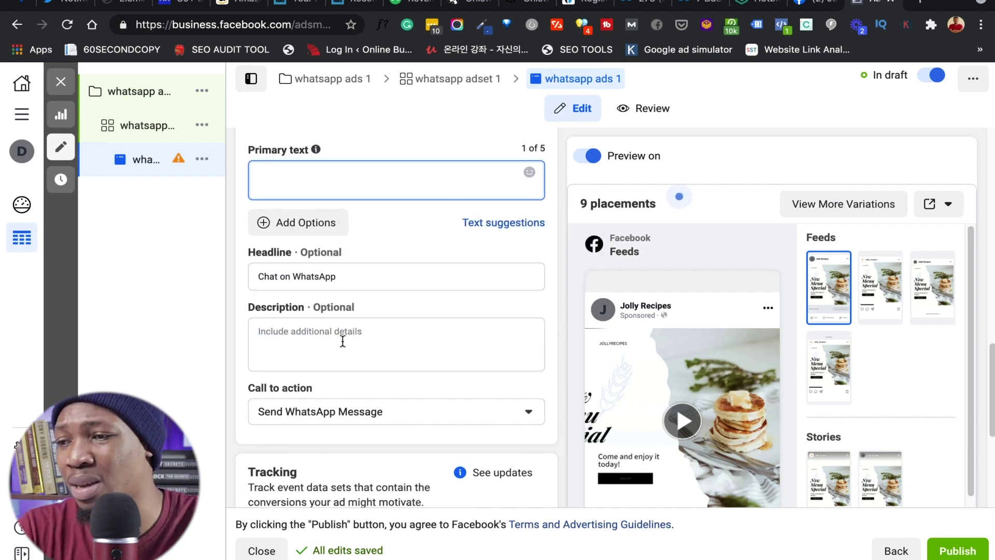
scroll(342, 341, "down", 2)
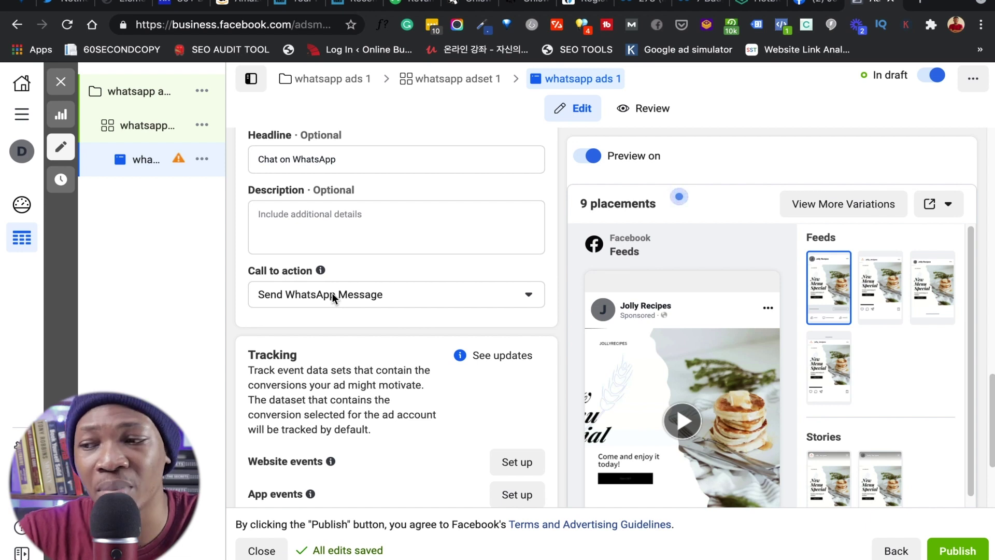
Step: Open the full preview of the ad's variations across all available placements
scroll(331, 293, "down", 3)
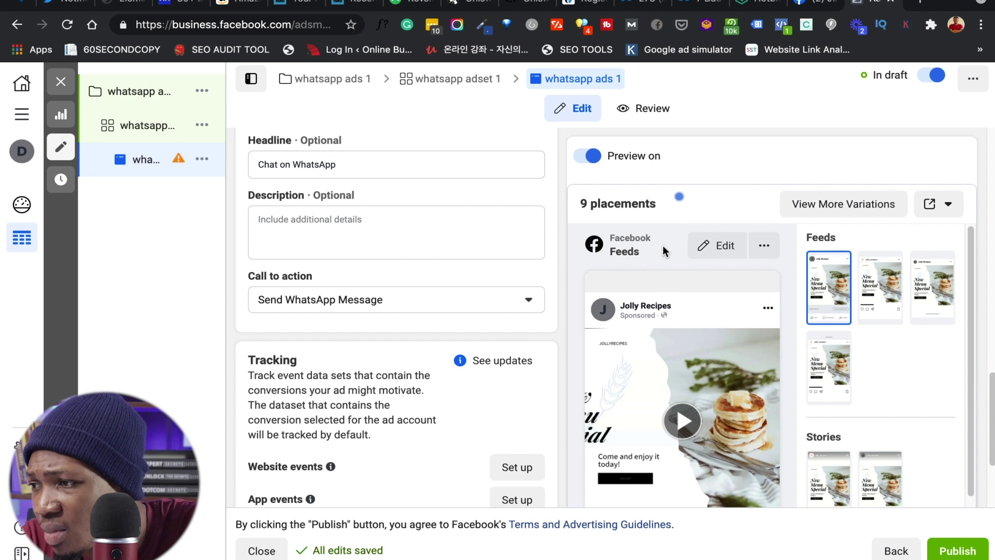
left_click_drag(663, 244, 667, 229)
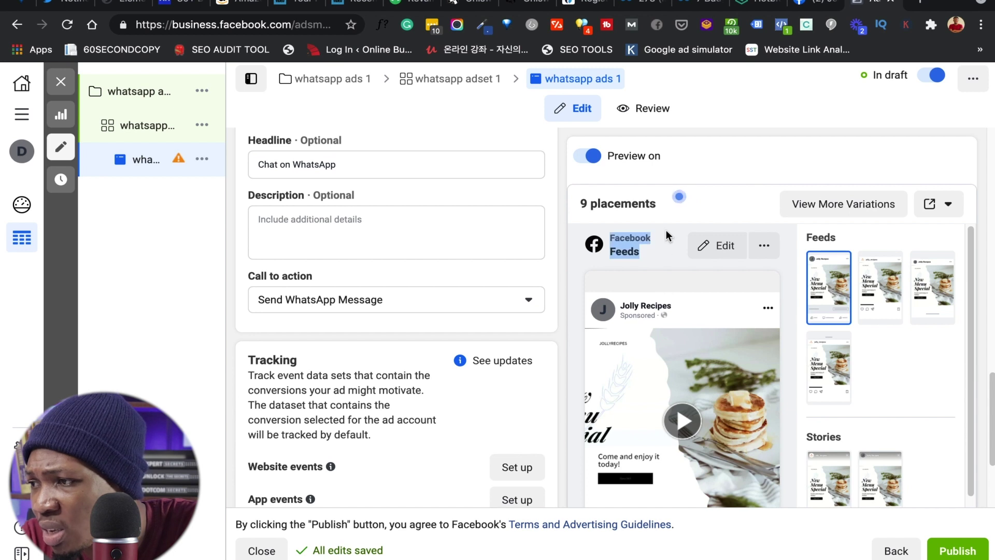
left_click(829, 207)
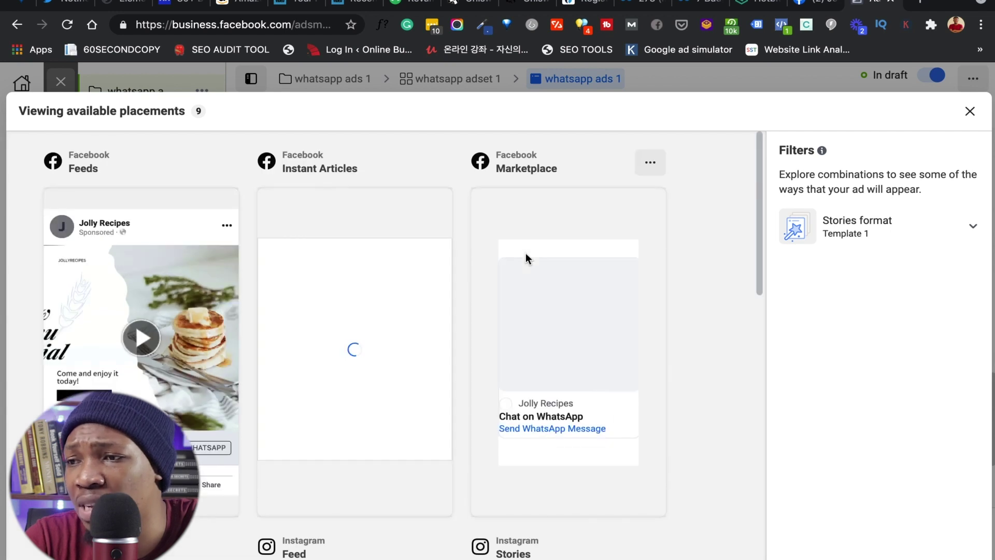
Step: Examine the ad's previews across the Facebook, Instagram and Audience Network placements and close the full preview
scroll(167, 330, "down", 2)
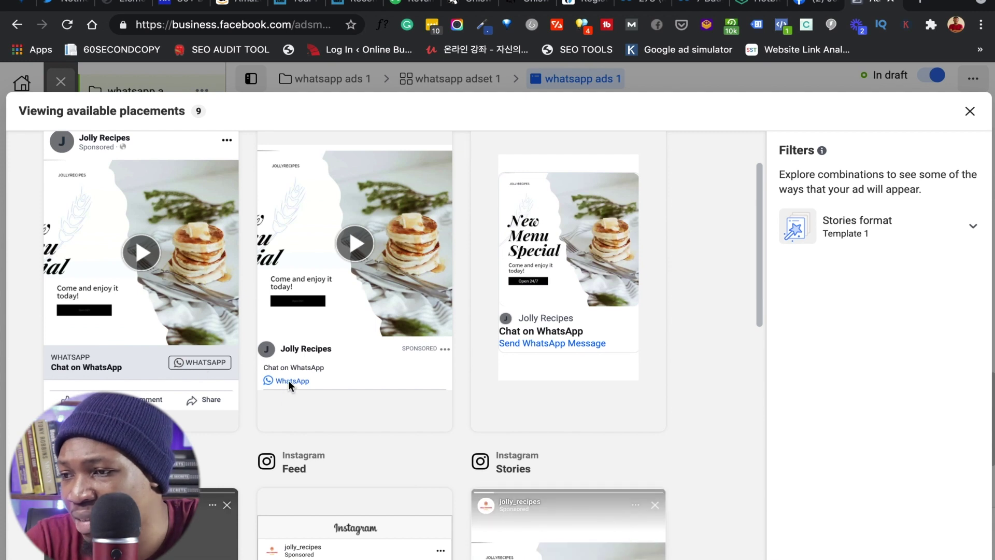
scroll(361, 446, "down", 10)
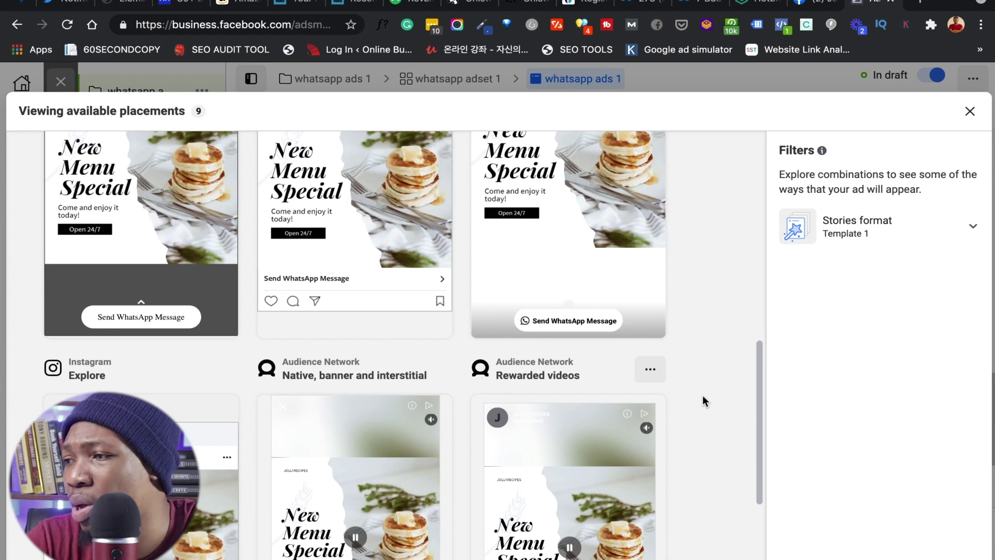
left_click(970, 113)
Step: Check the ad's tracking settings and publish the new campaign with its ad set and ad
scroll(375, 411, "down", 3)
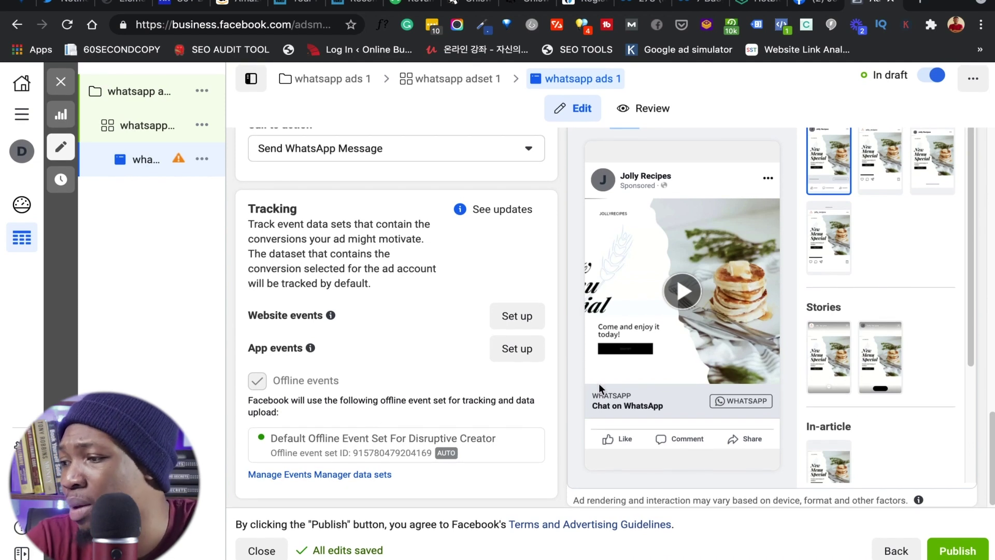
left_click(949, 553)
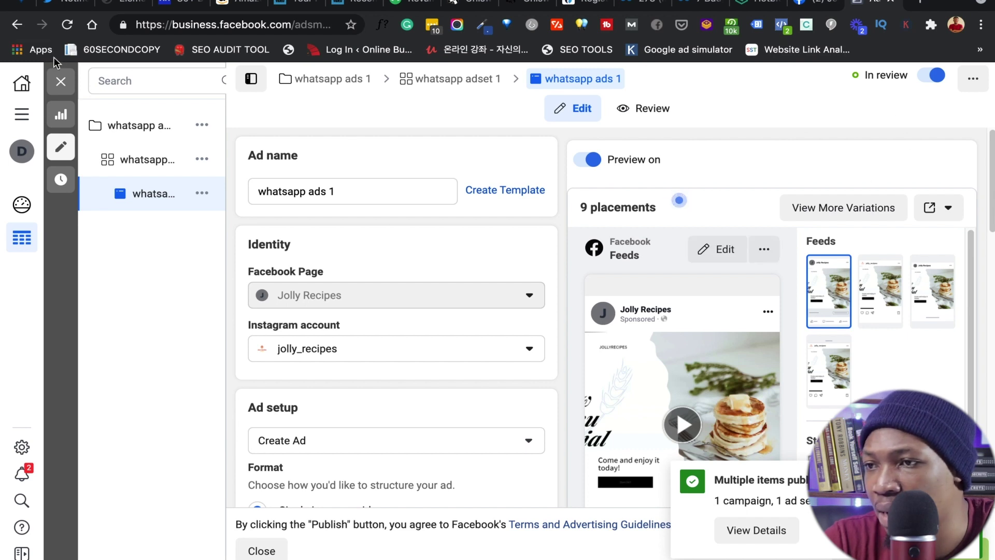
Step: Close the ad editor and switch off the ad "whatsapp ads 1" in the ads list
left_click(61, 83)
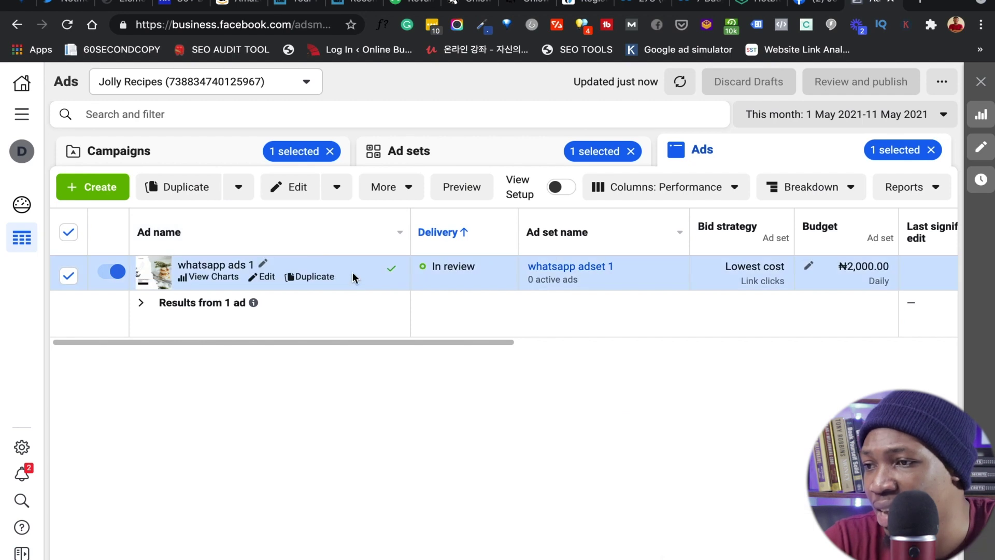
left_click(110, 272)
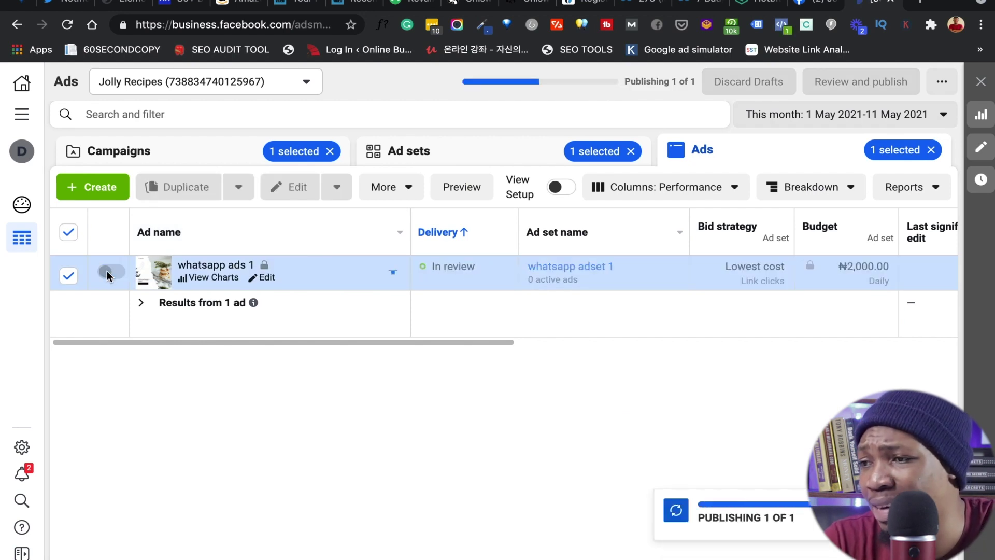